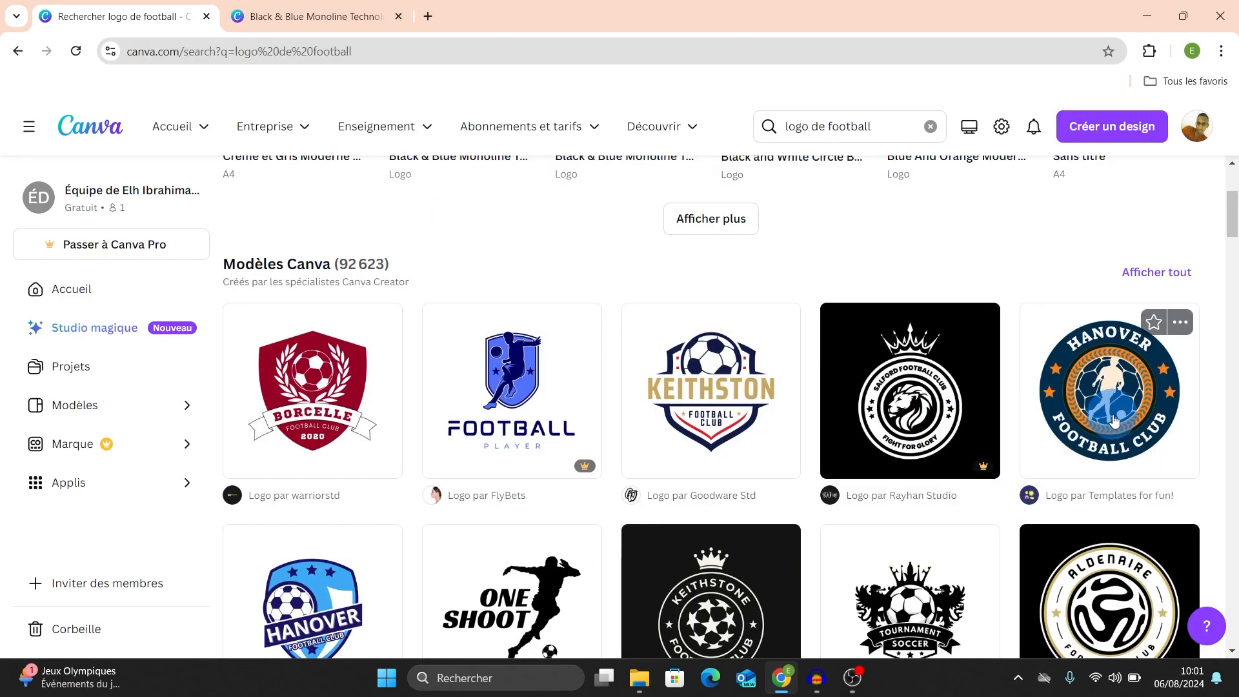
Step: Open the preview of the Hanover Football Club logo template
click(1113, 418)
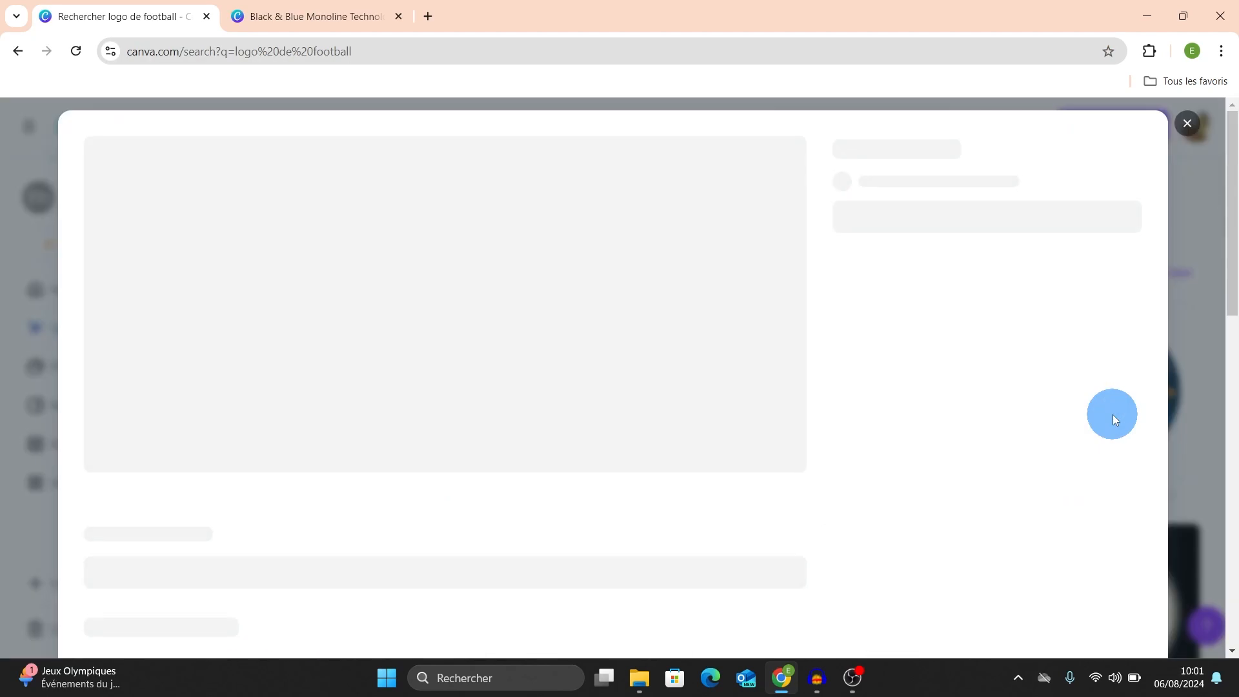
click(978, 306)
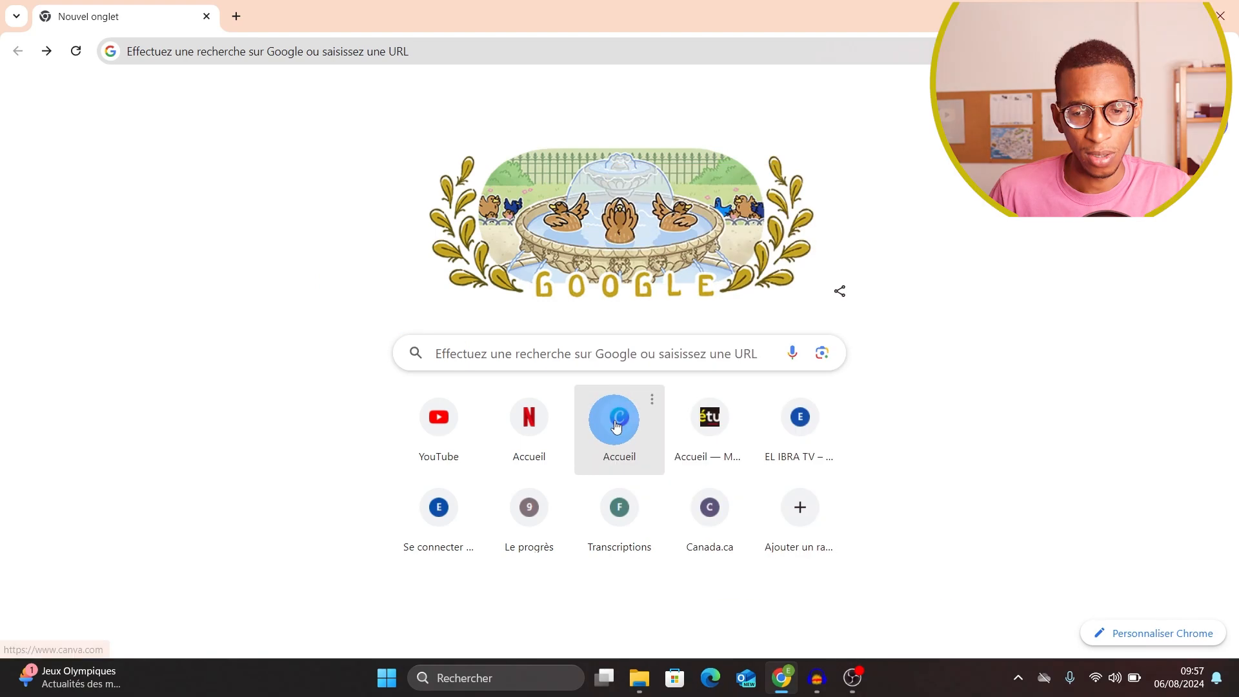
Step: Open Canva from the browser's start page and search for "logos de beauté", browsing the matching templates
click(618, 418)
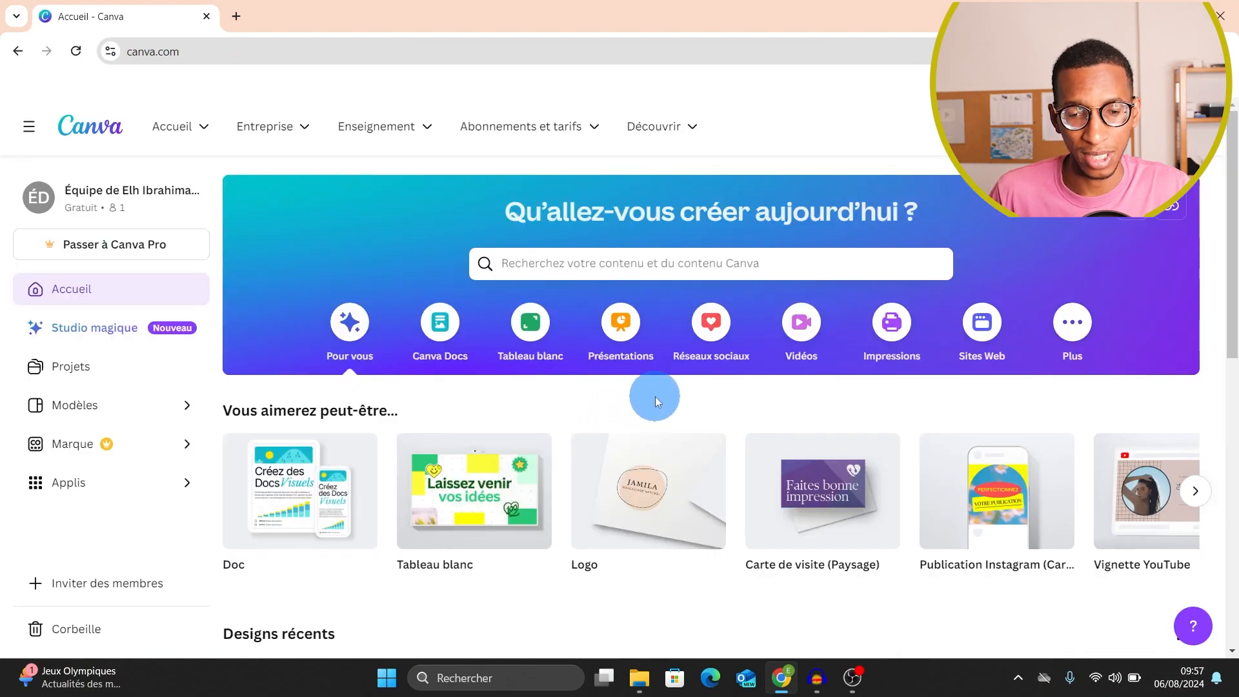
click(637, 260)
text(log)
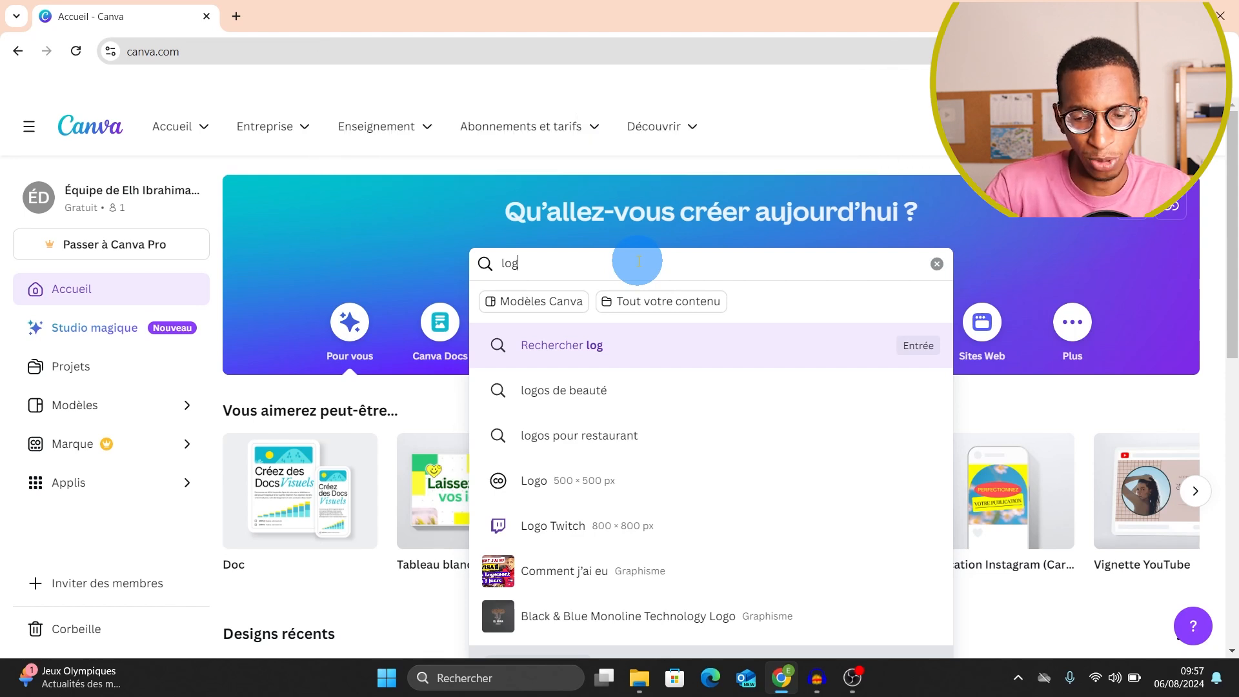
text(o)
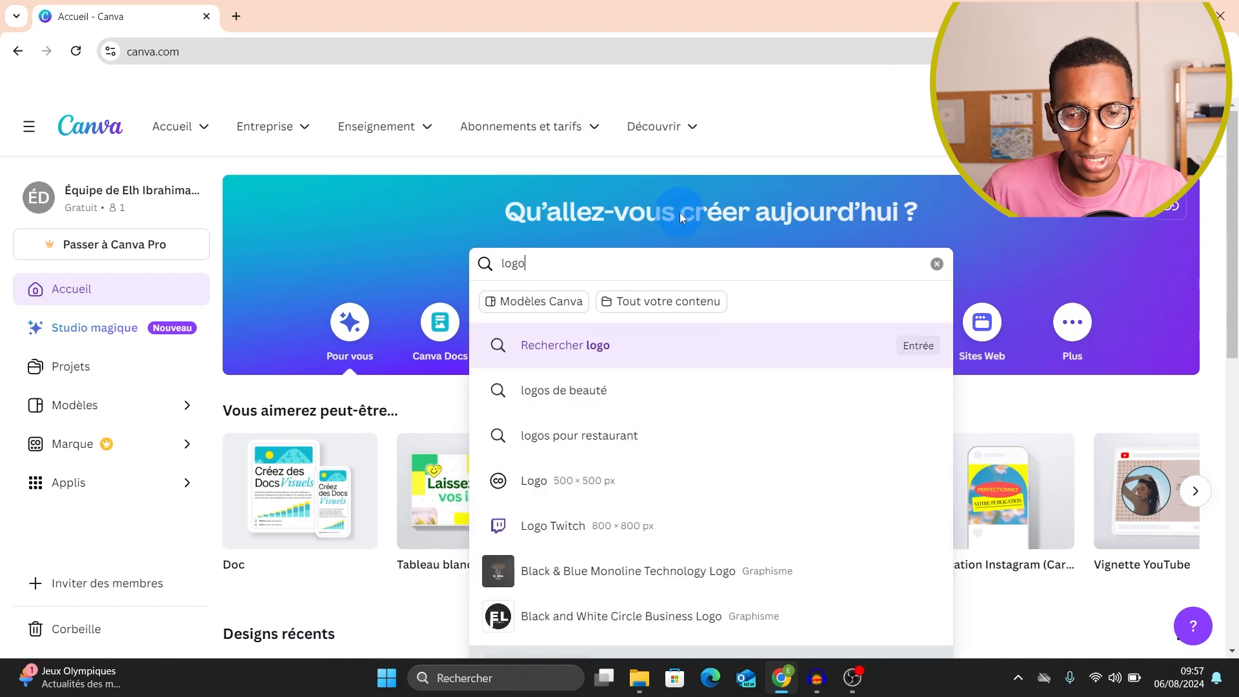
click(605, 404)
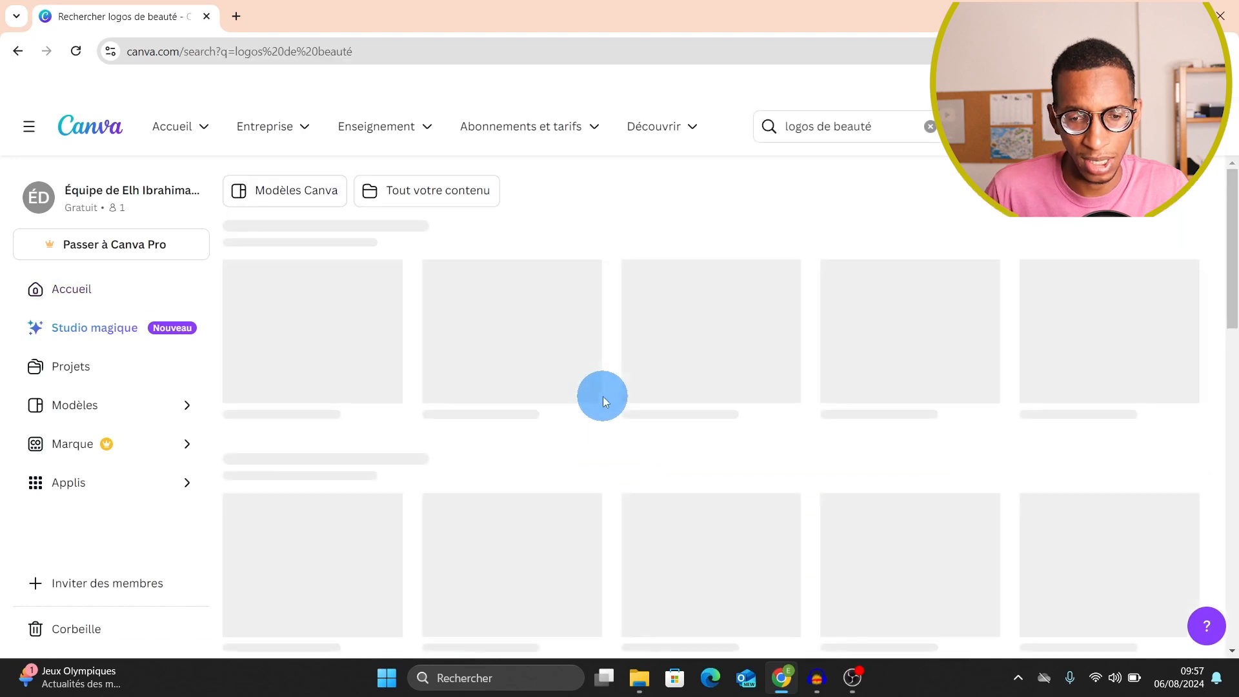
scroll(631, 404, down, 5)
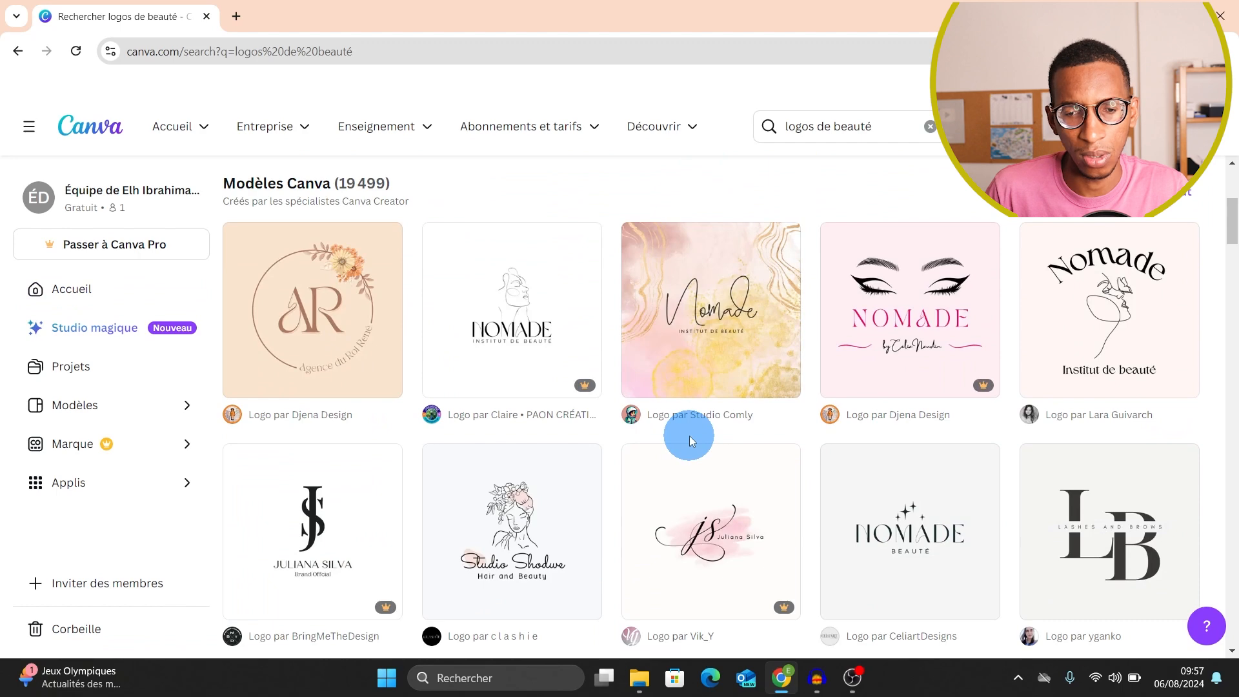
scroll(723, 413, up, 5)
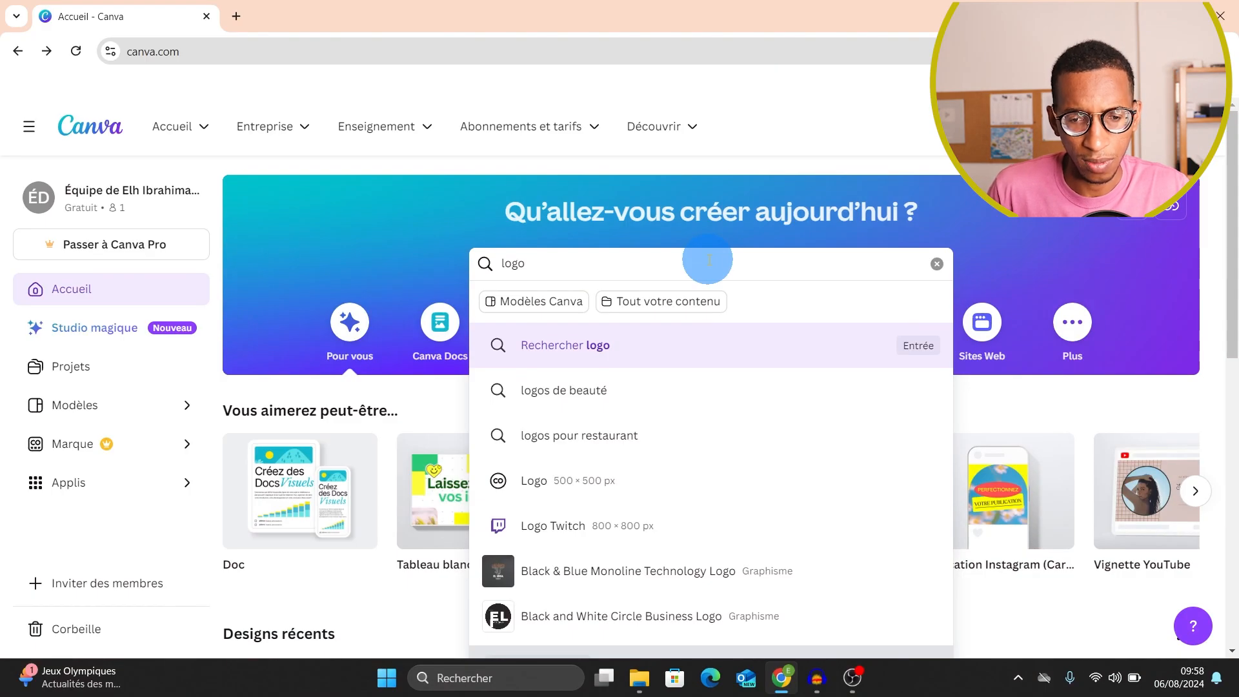
Step: Search for "logos automobiles" and browse the matching logo templates
text(au)
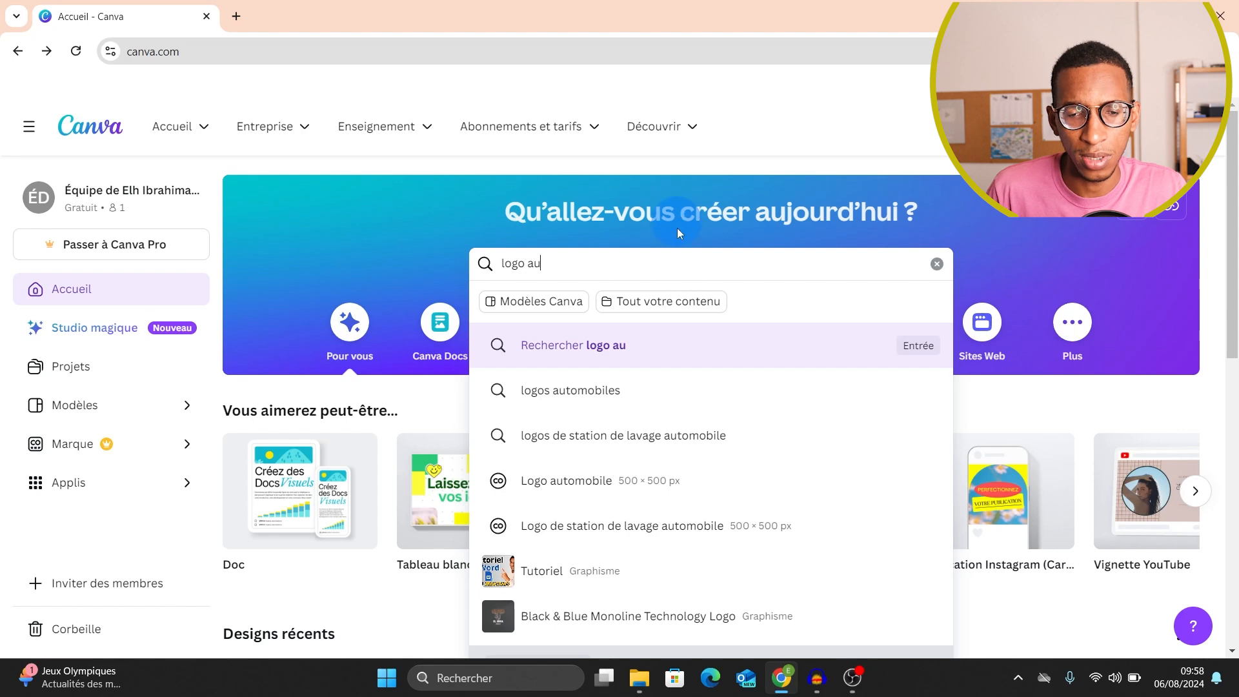
click(632, 389)
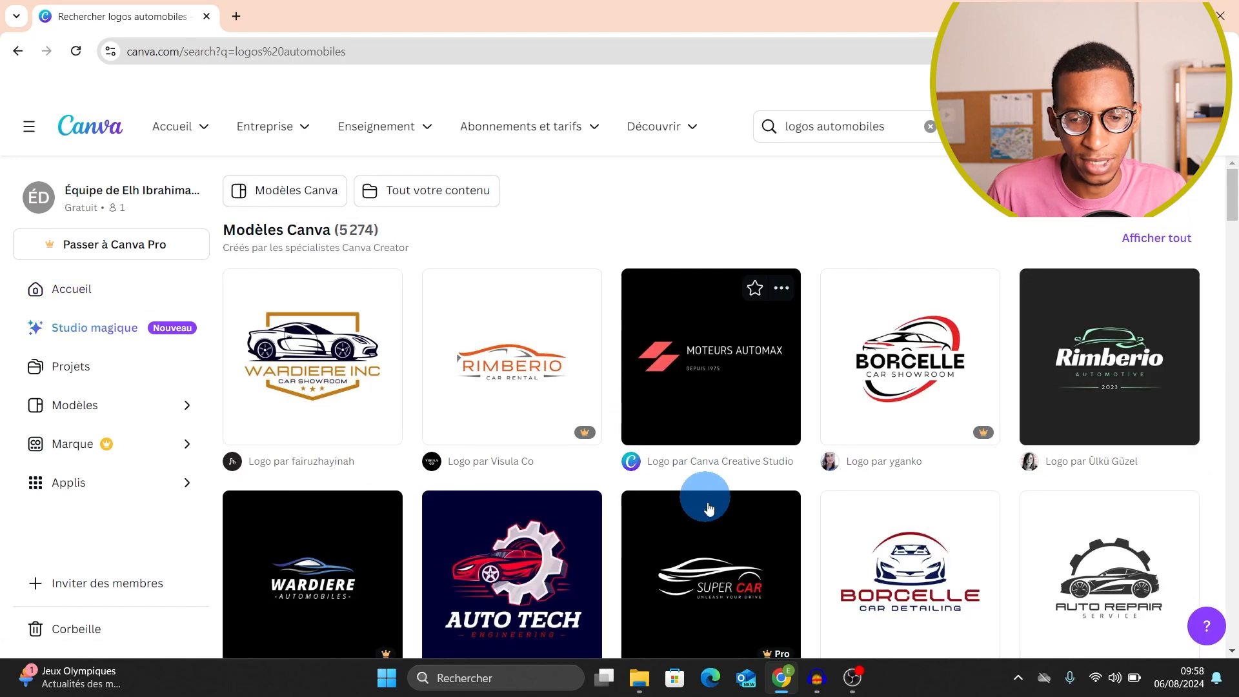
scroll(723, 504, down, 3)
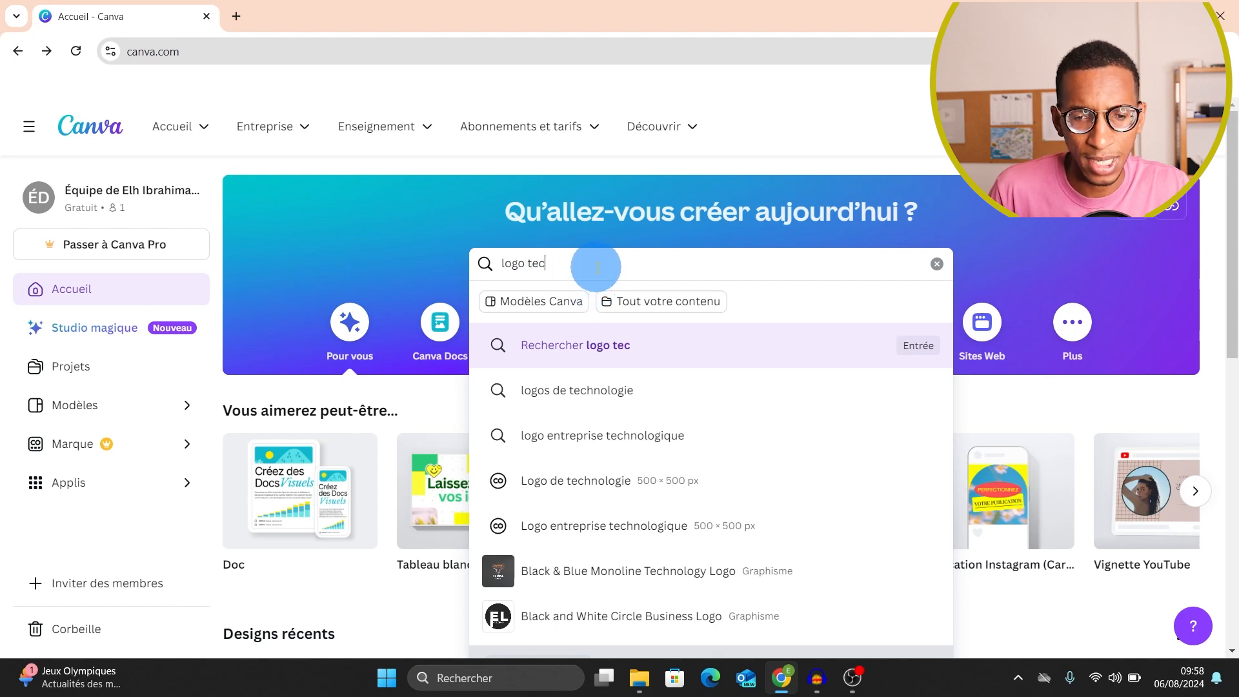
Step: Search for "logos de technologie" and look through the free and Pro logo templates
click(608, 397)
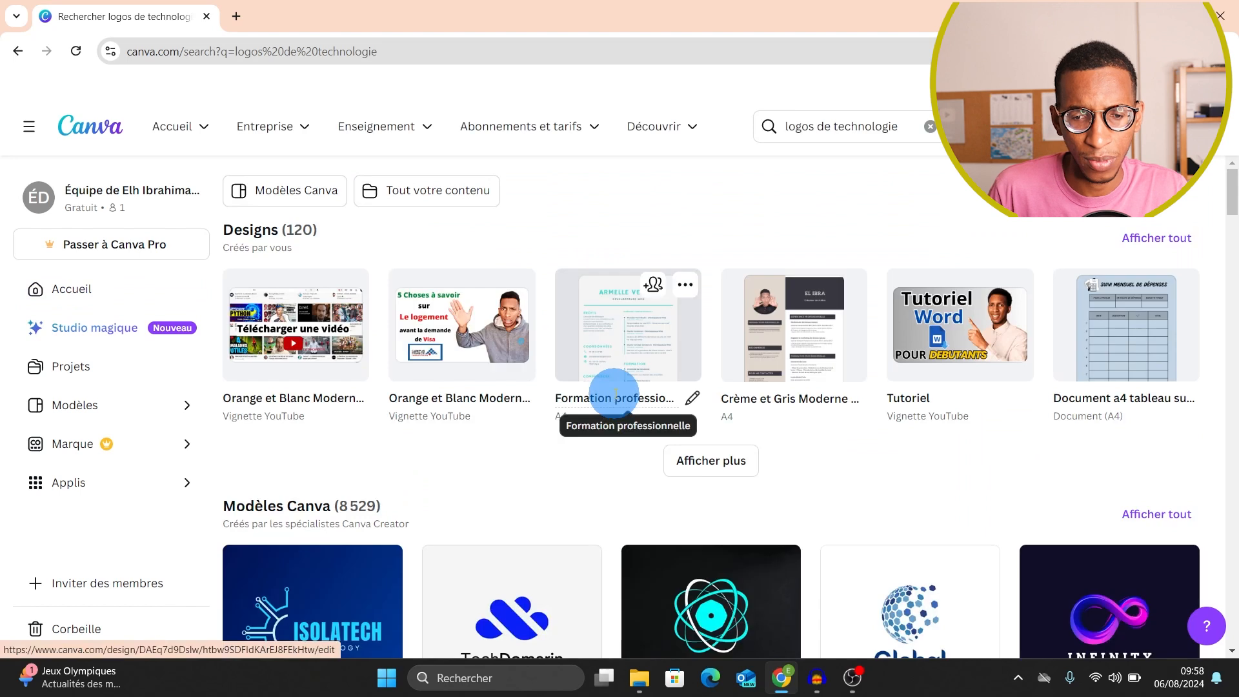
scroll(680, 431, down, 3)
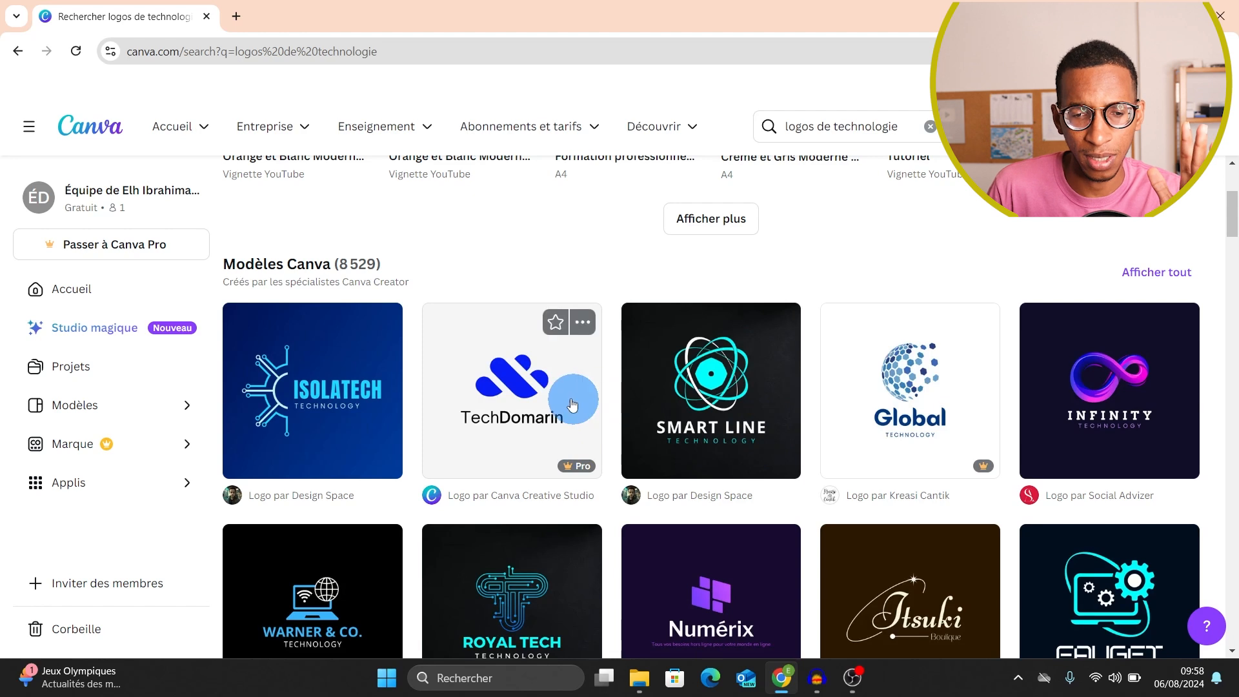
scroll(455, 375, down, 3)
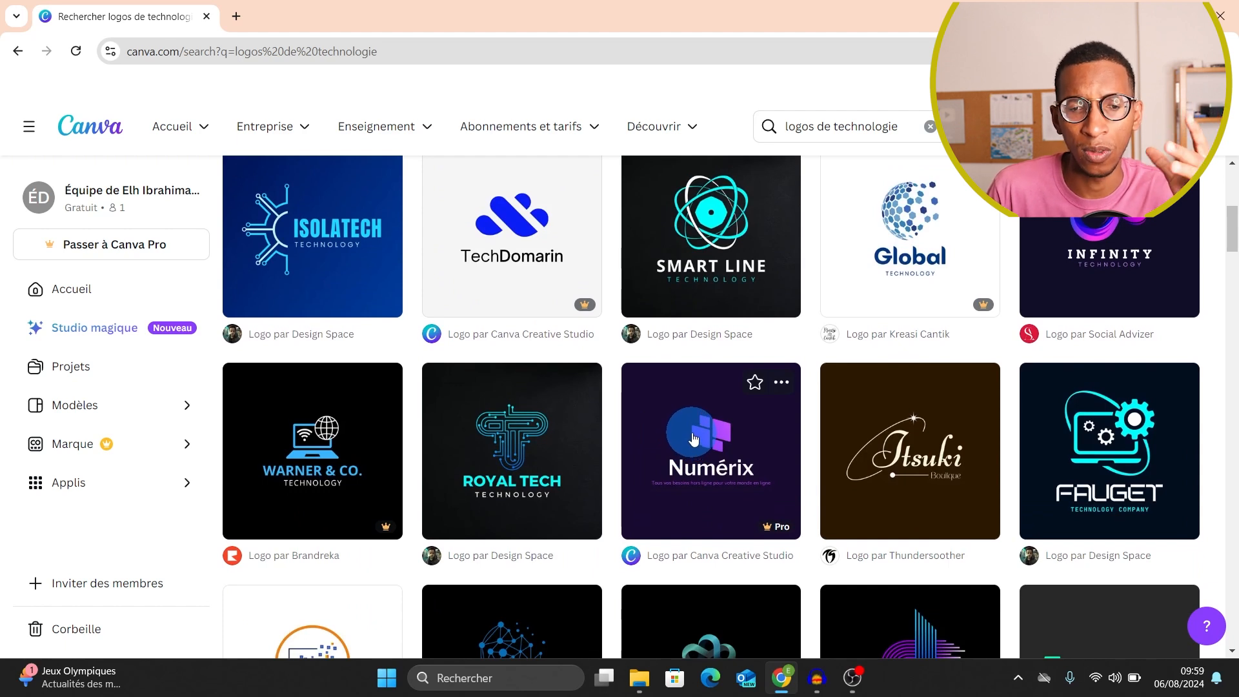
scroll(694, 439, up, 3)
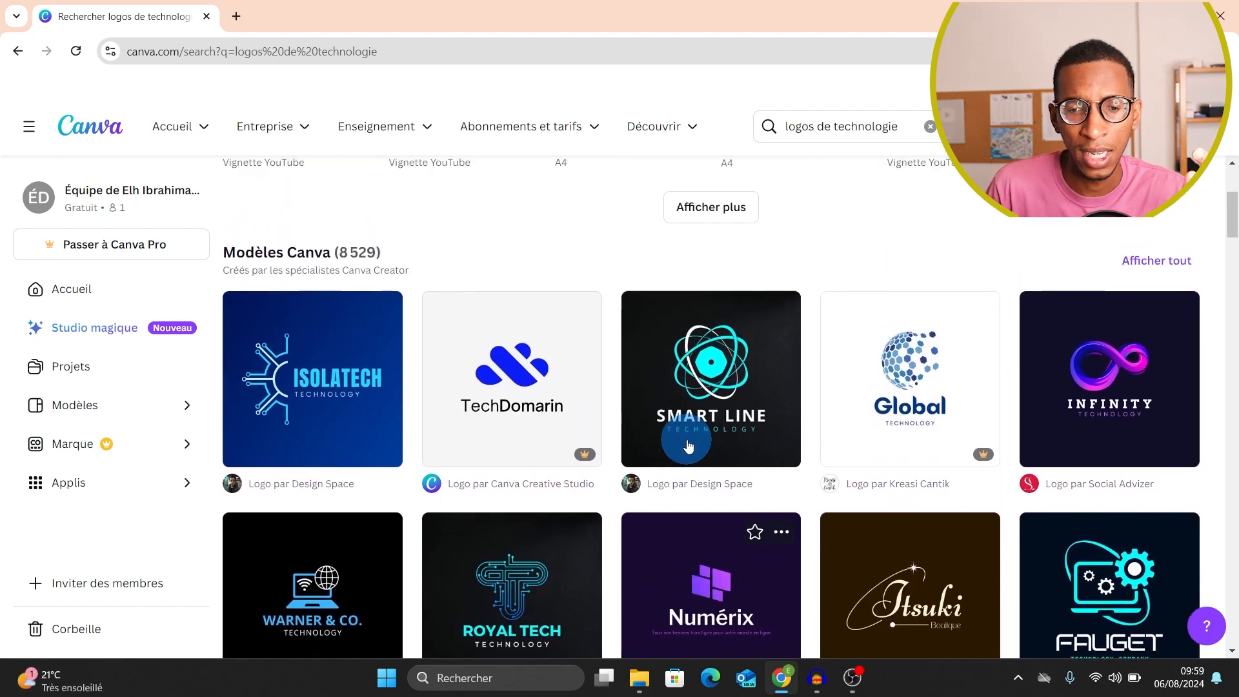
mouse_move(576, 324)
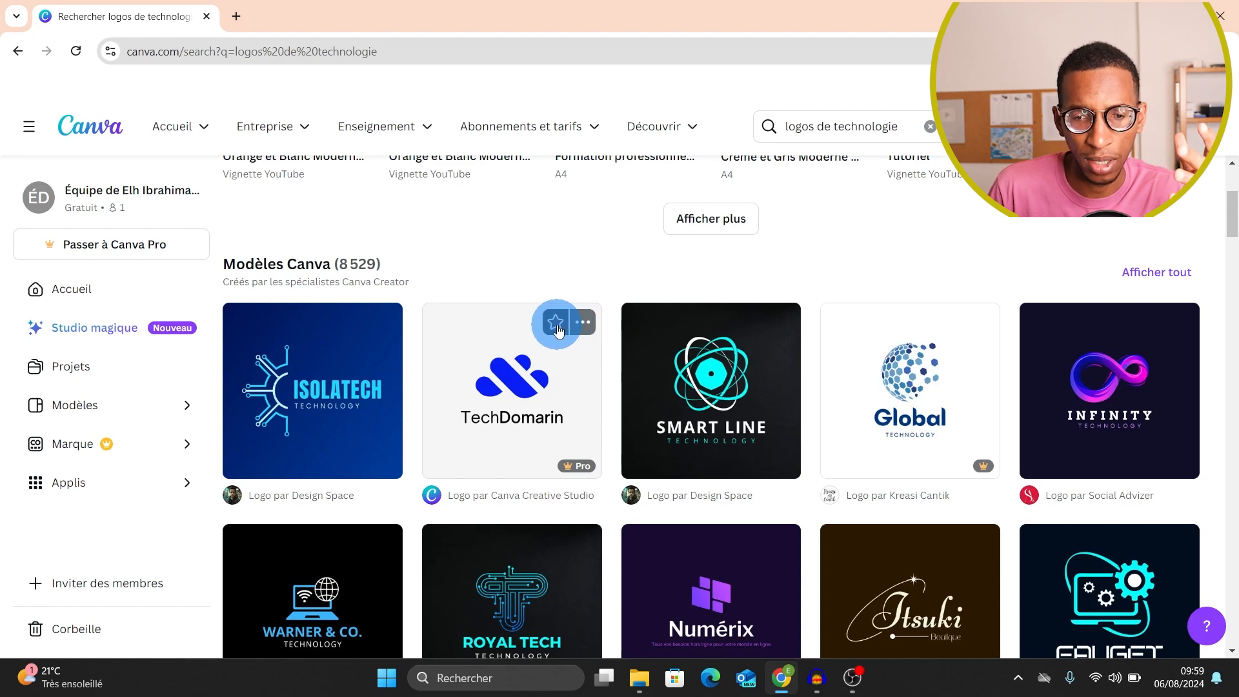
scroll(790, 424, down, 3)
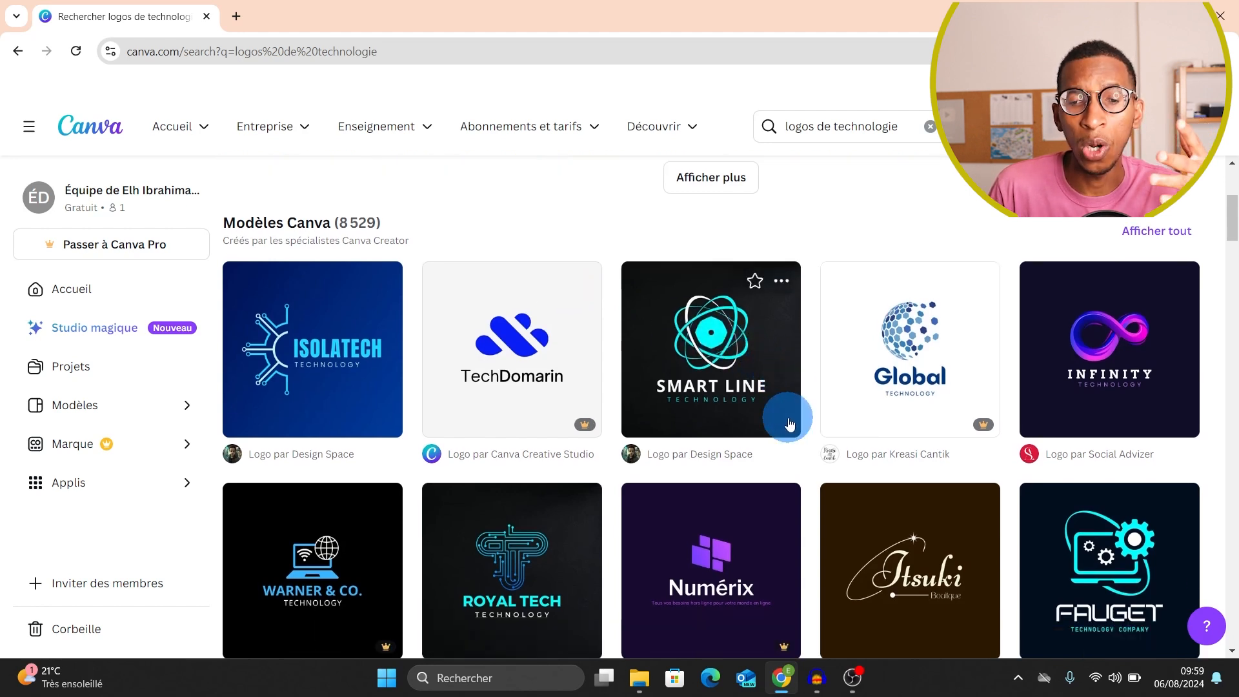
scroll(789, 424, down, 5)
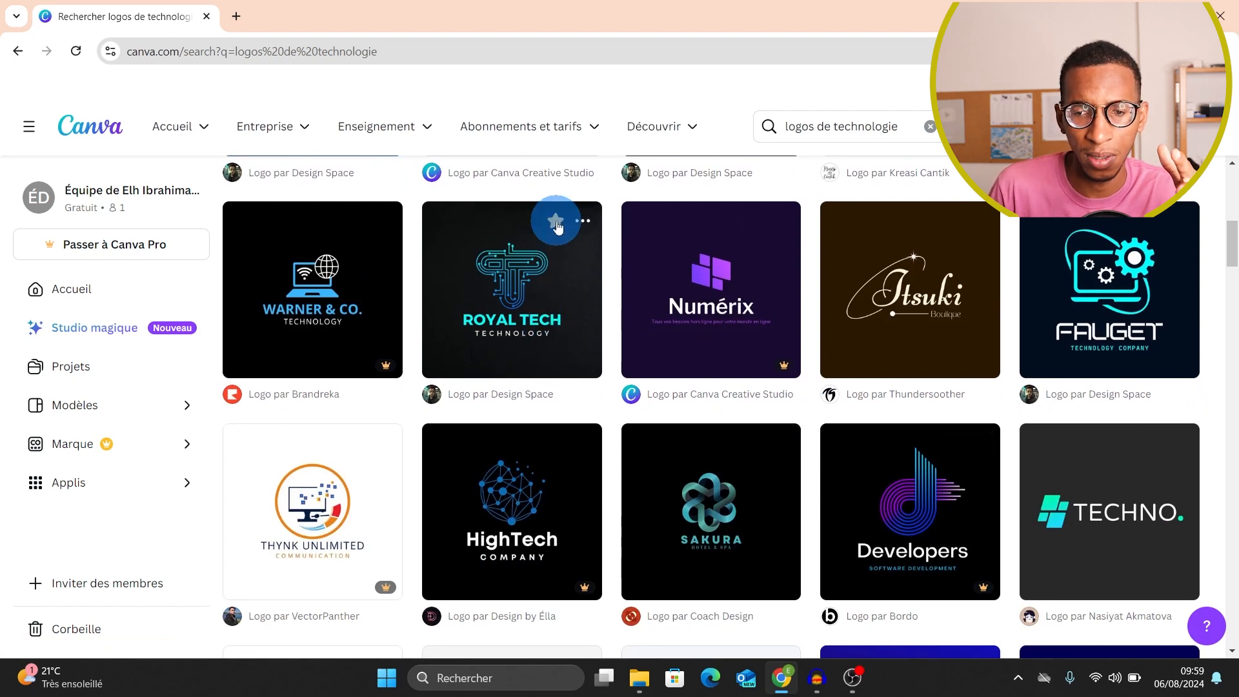
scroll(936, 355, down, 5)
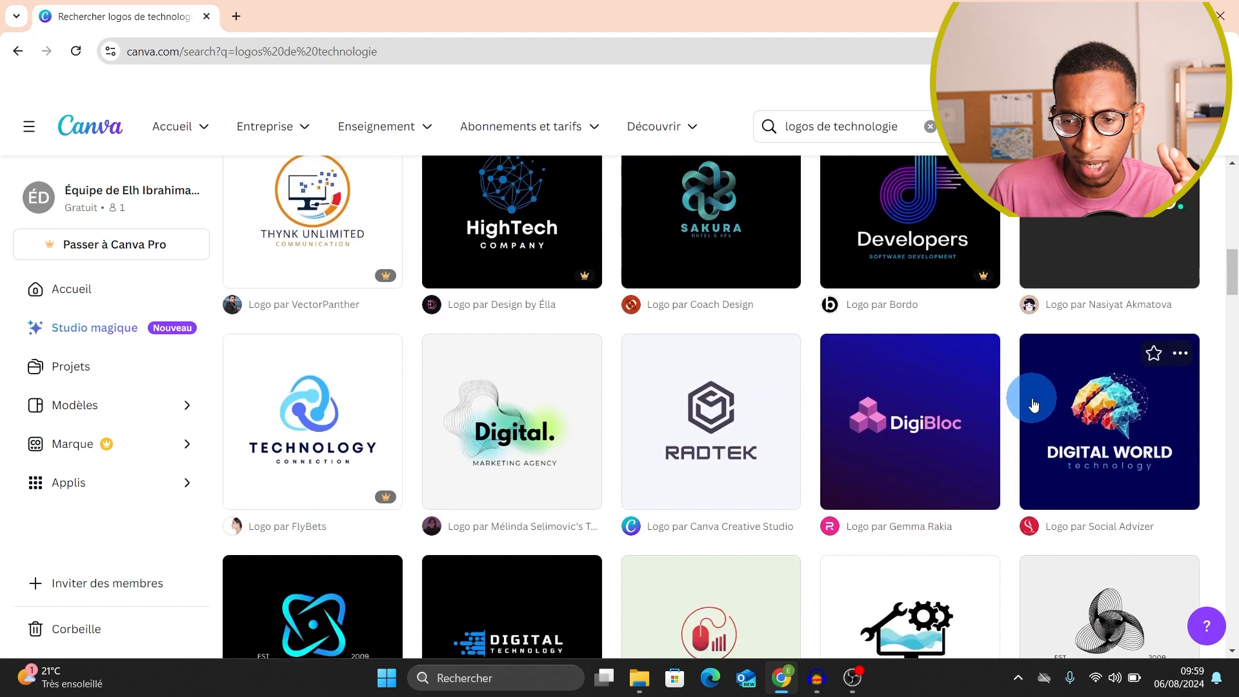
Step: Add the Sakura logo template to the favourites and show the favourites list
scroll(1038, 413, up, 3)
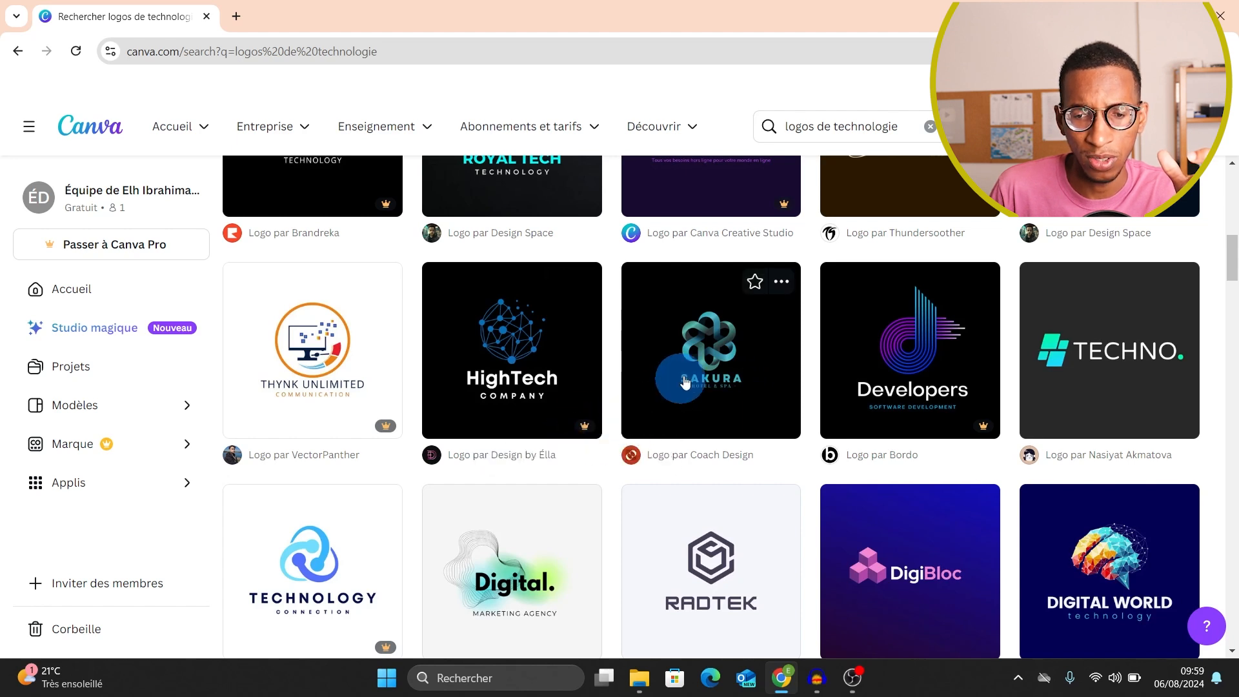
click(755, 284)
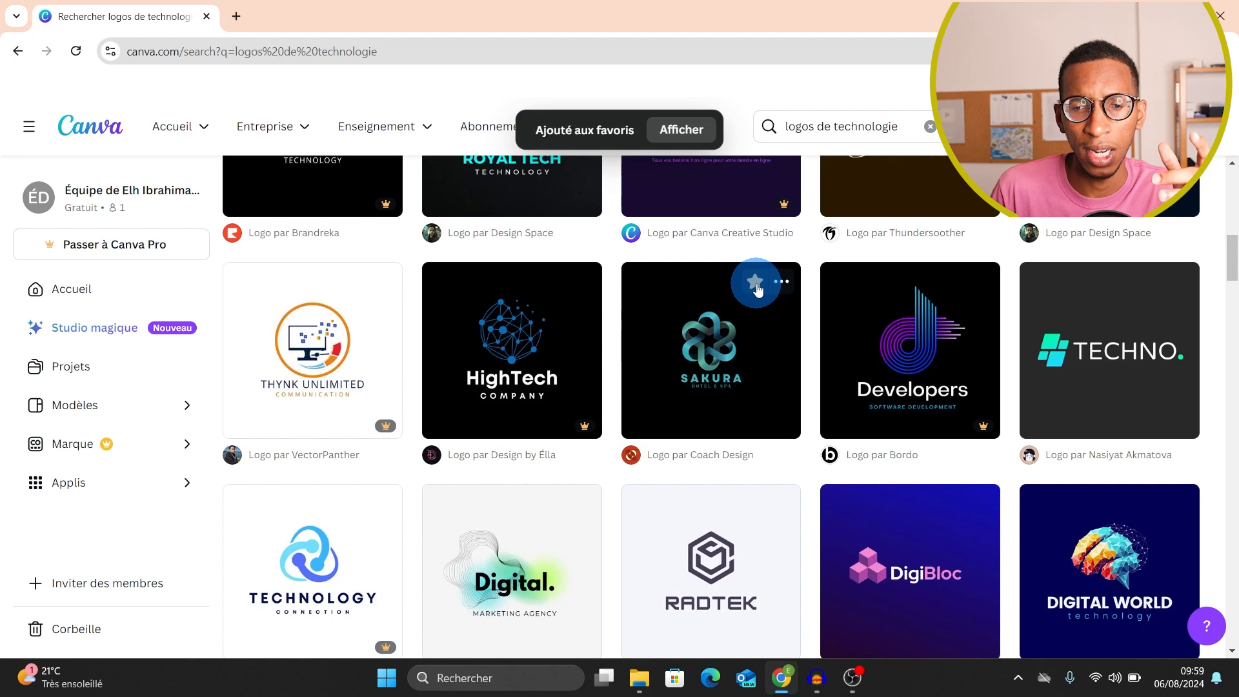
click(684, 132)
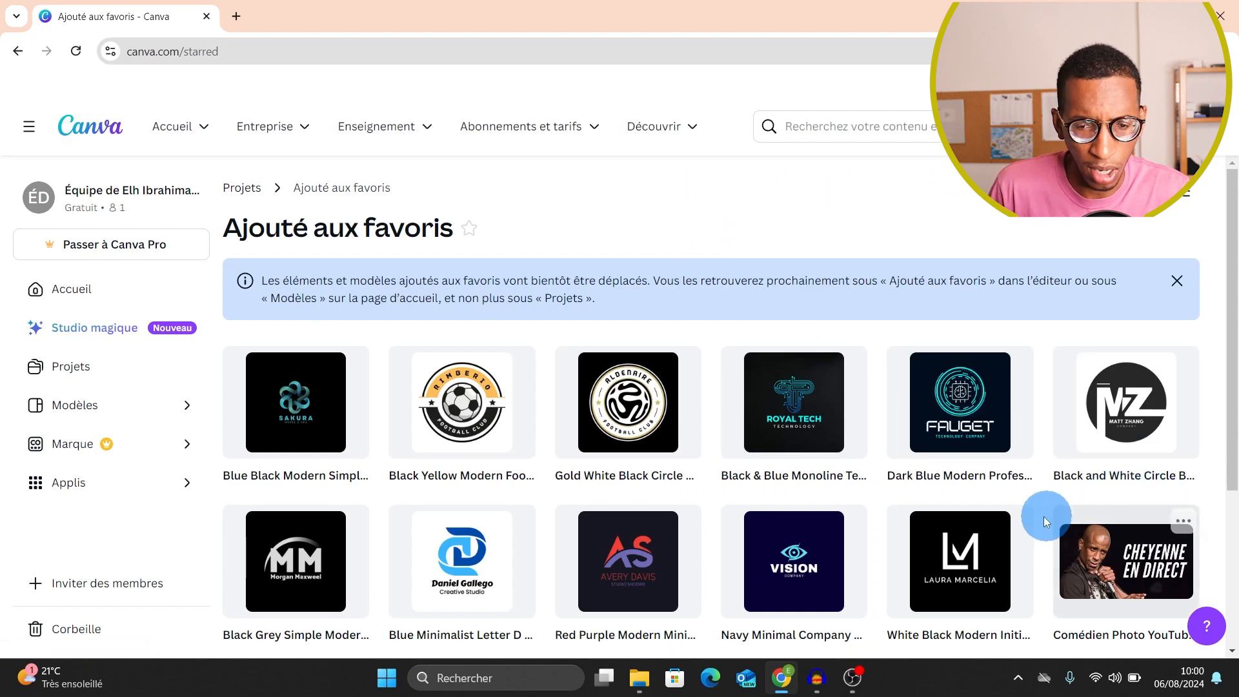
Step: Start a new design from the favourite Black & Blue Monoline Technology Logo template
click(792, 420)
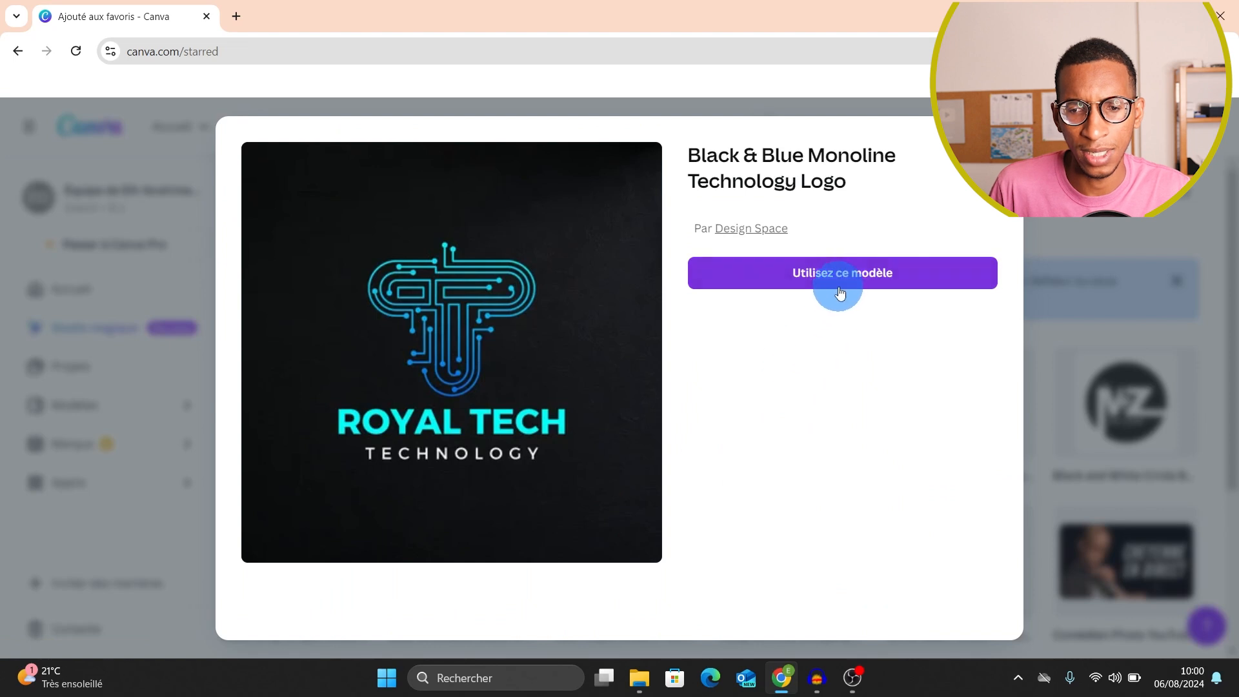
click(850, 274)
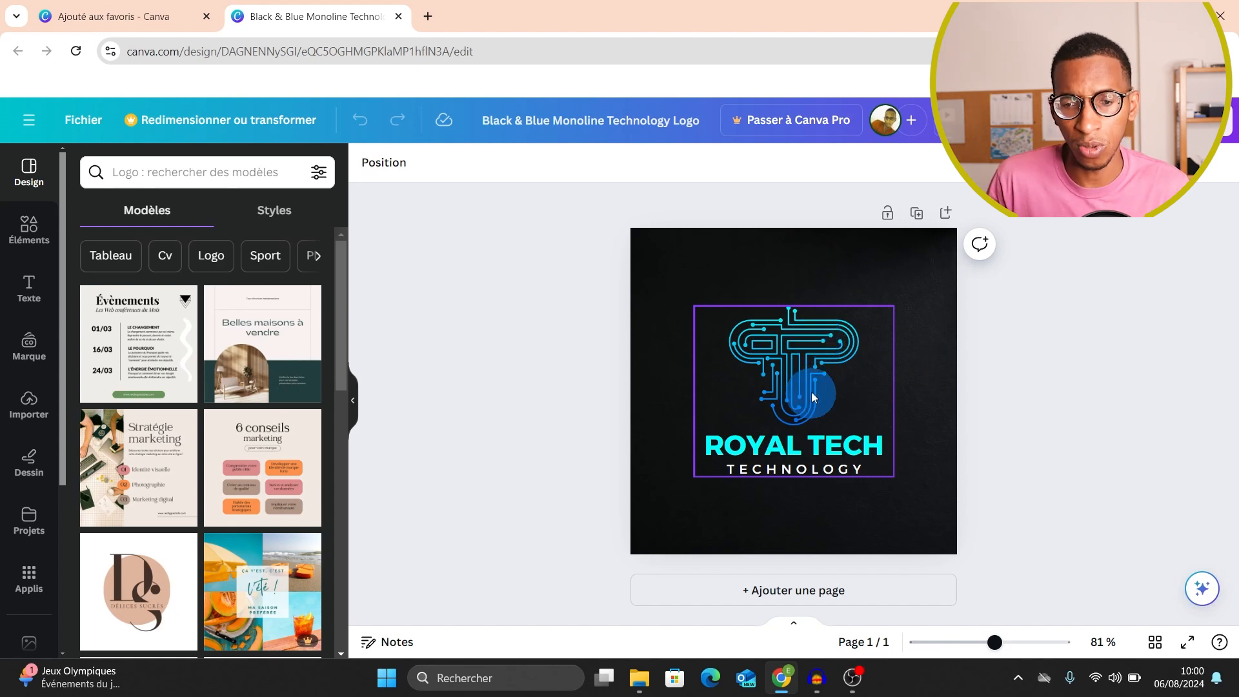
Step: Replace the logo's "ROYAL TECH" text with "EL IBRA"
click(770, 451)
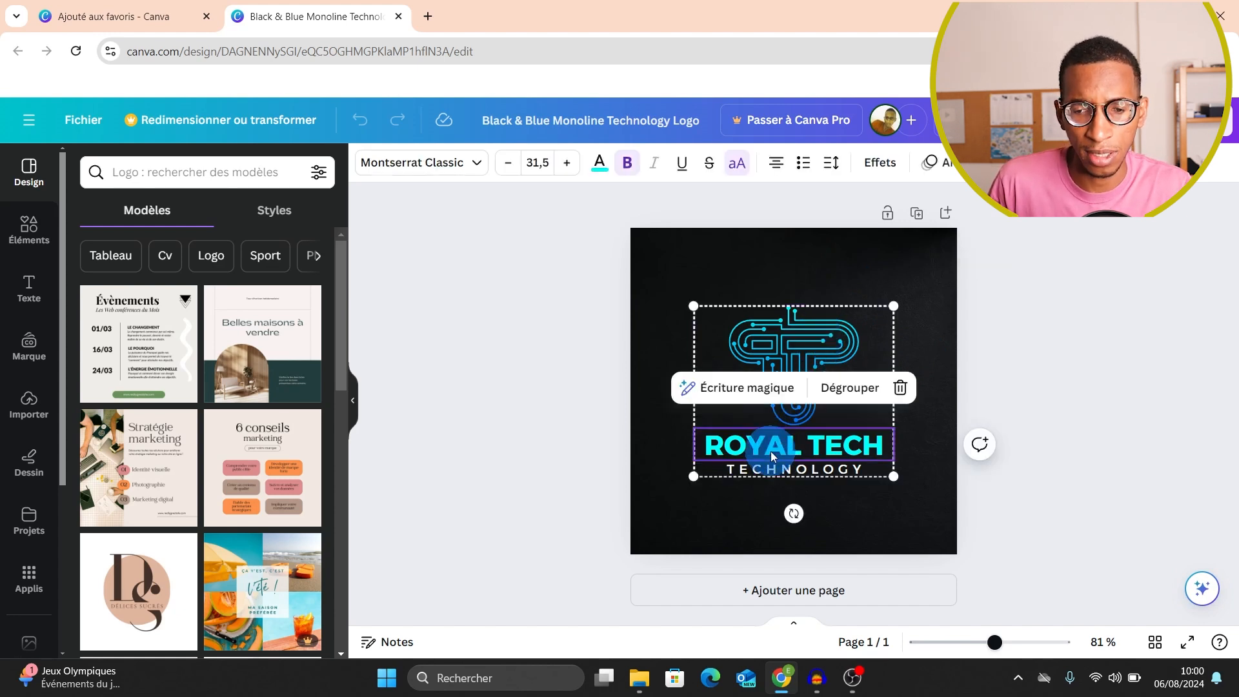
double_click(770, 451)
text(E)
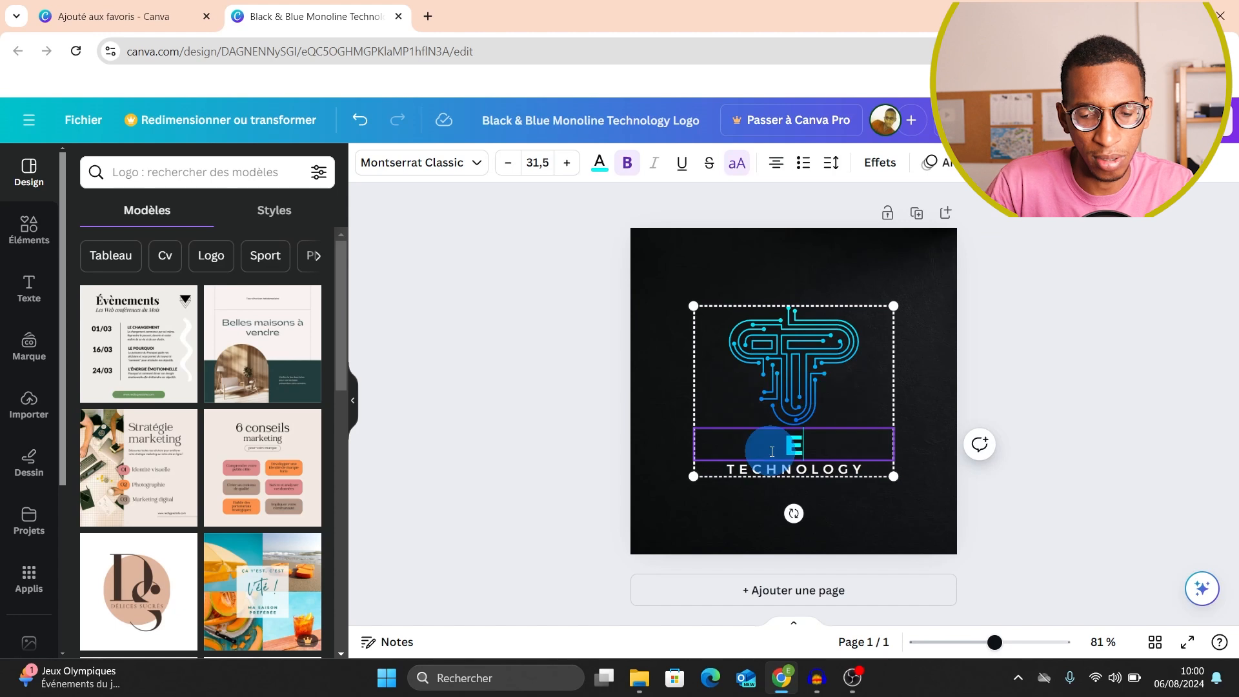
text(L IBRA)
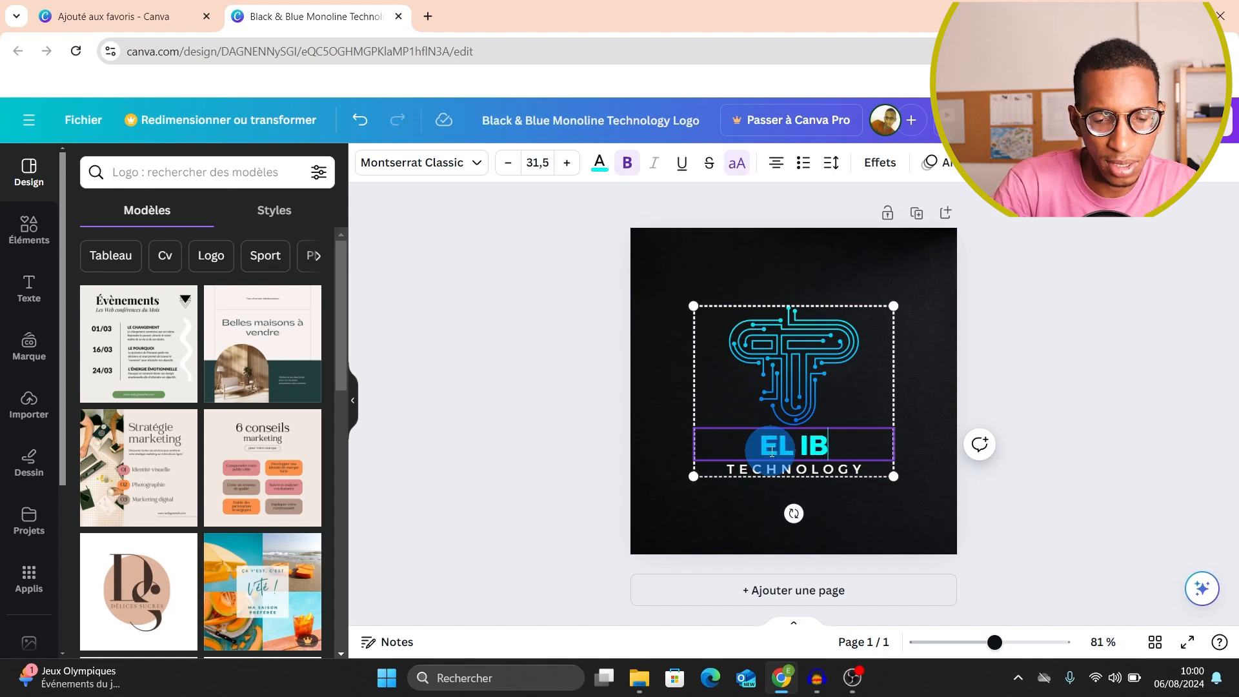
click(1040, 442)
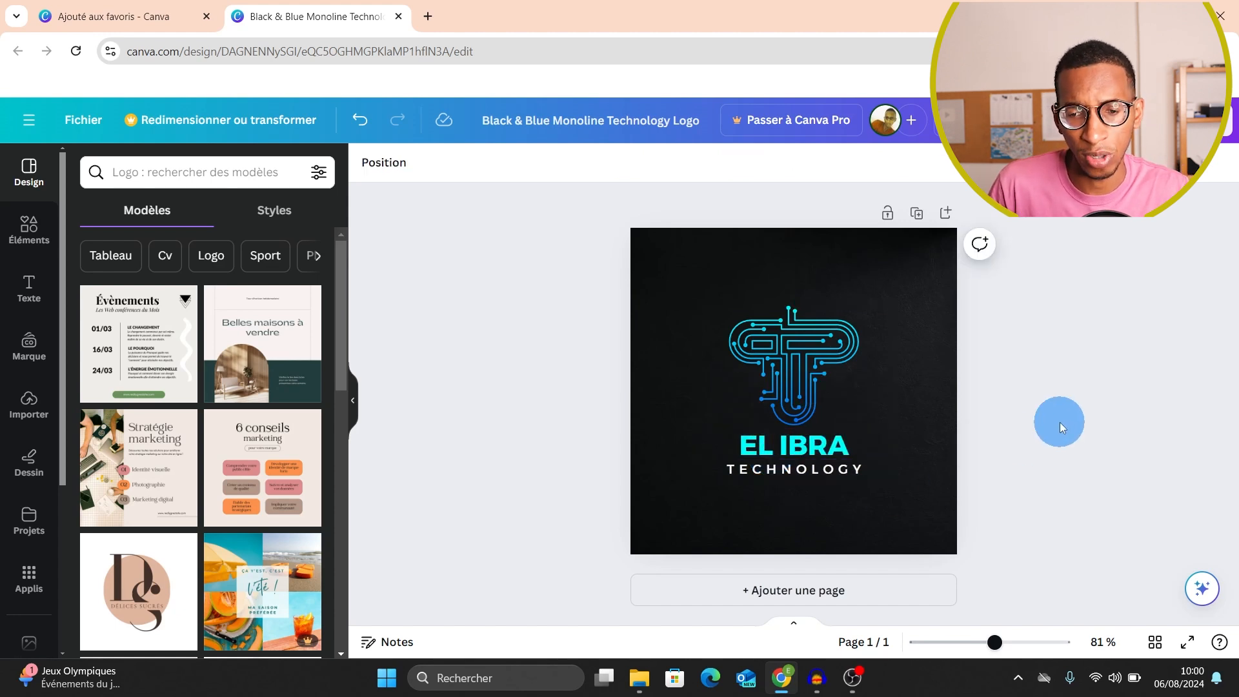
Step: Select the whole "EL IBRA" text and view the fonts available for it, leaving the font as it is
click(811, 421)
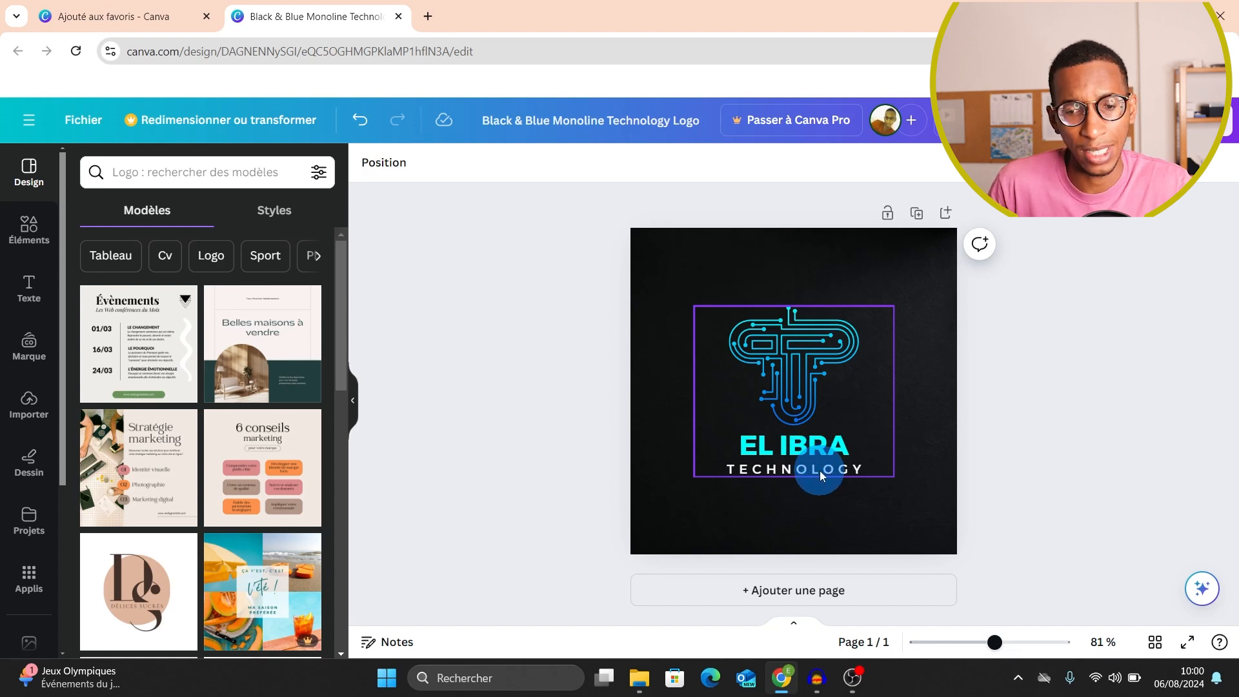
scroll(817, 453, up, 3)
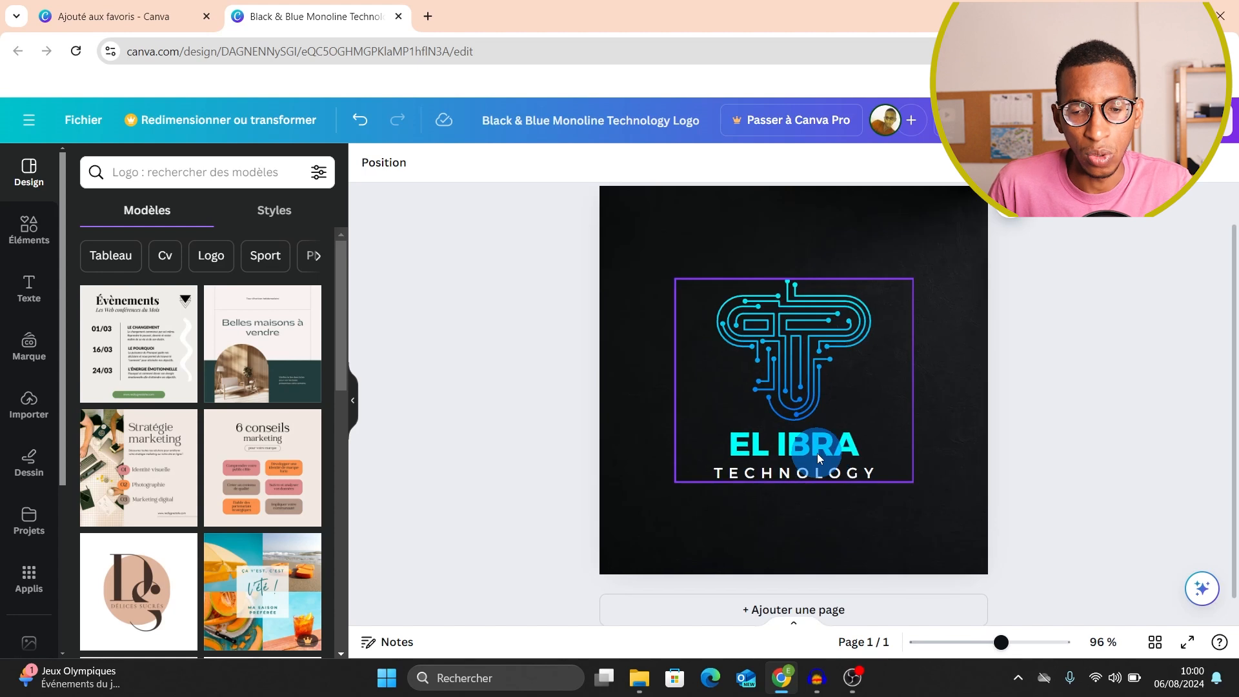
click(817, 451)
click(817, 451)
double_click(815, 449)
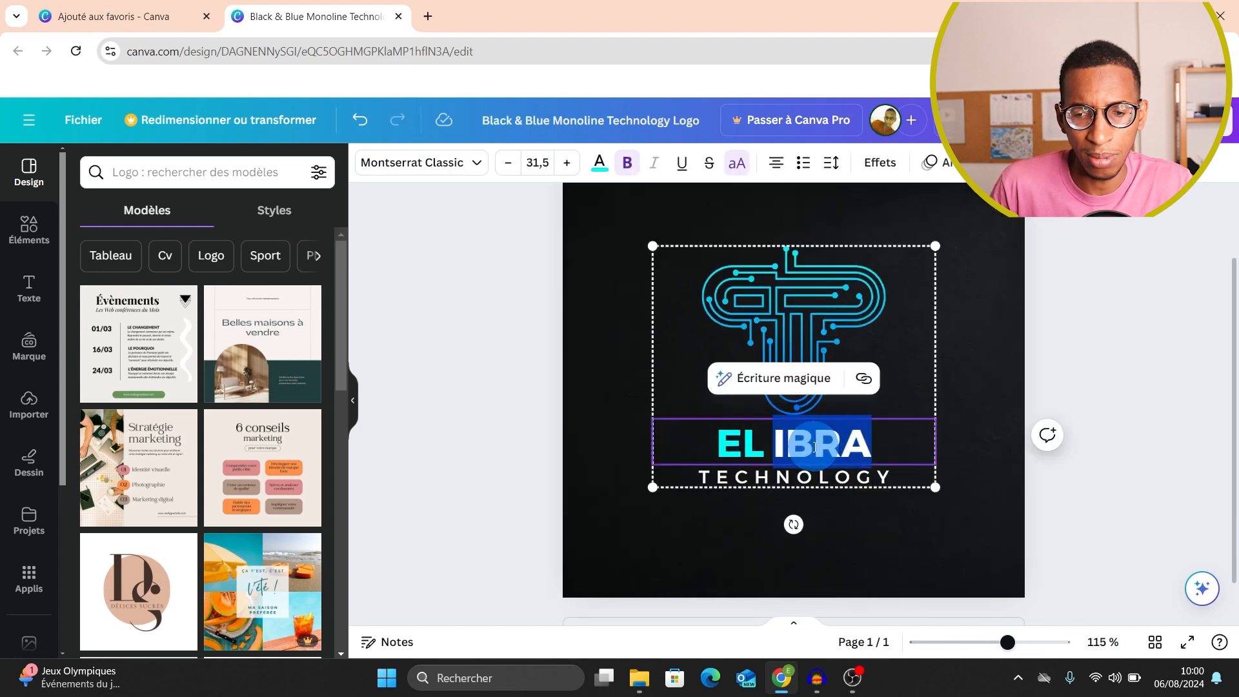
triple_click(815, 447)
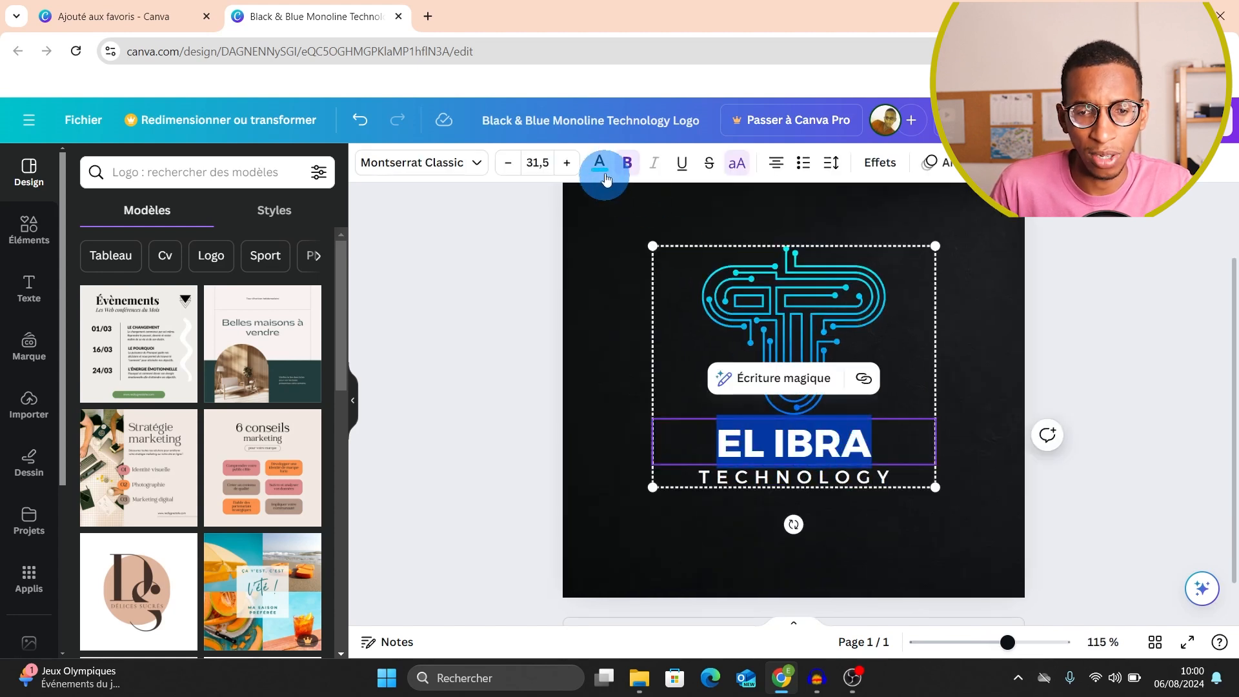
click(478, 162)
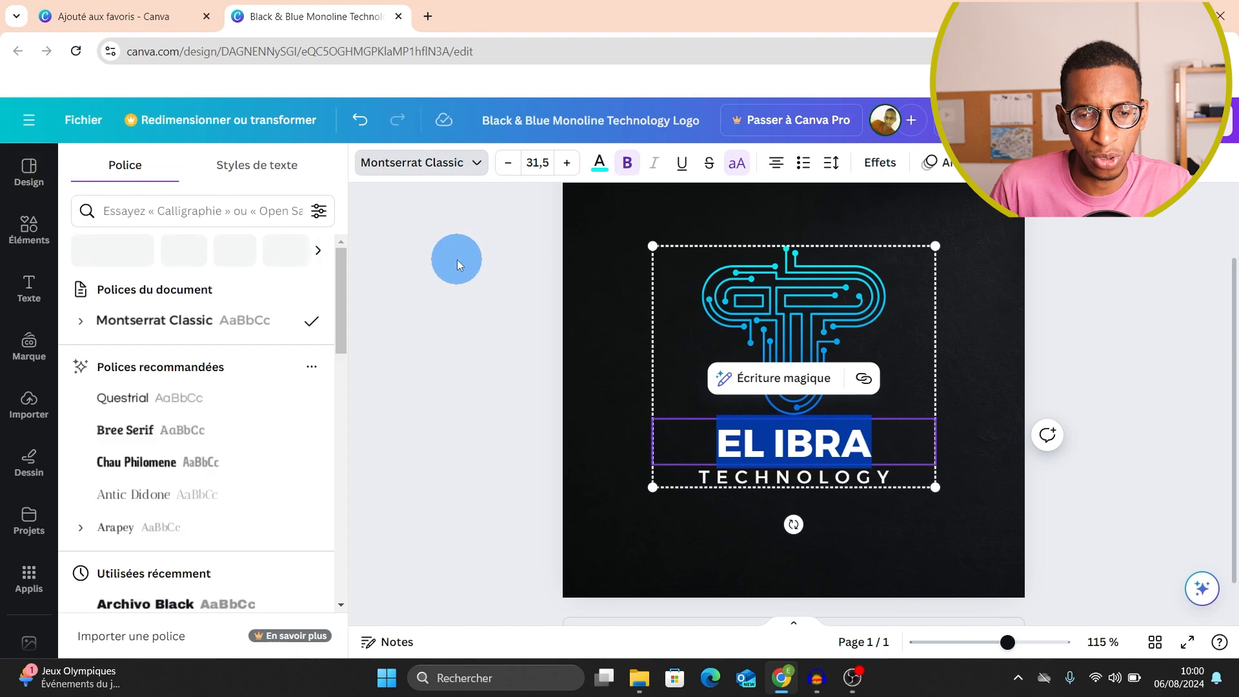
click(499, 287)
click(524, 327)
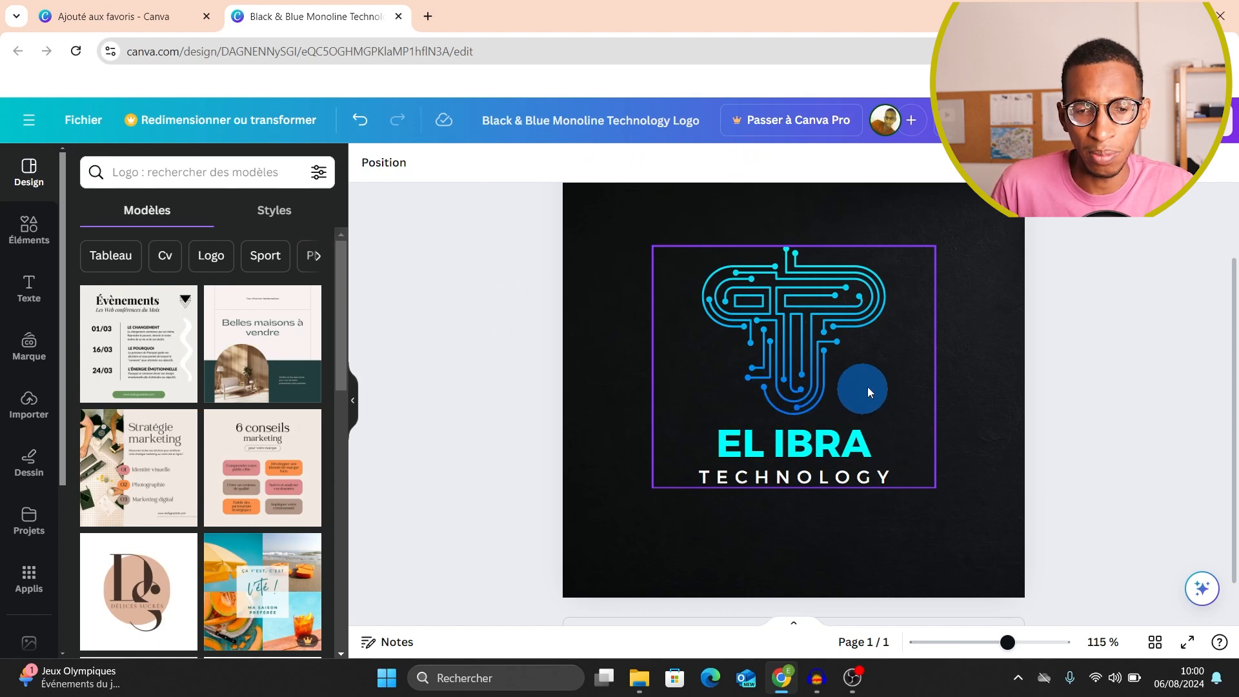
Step: Bring up the design styles and show the full list of recently used ones
click(274, 213)
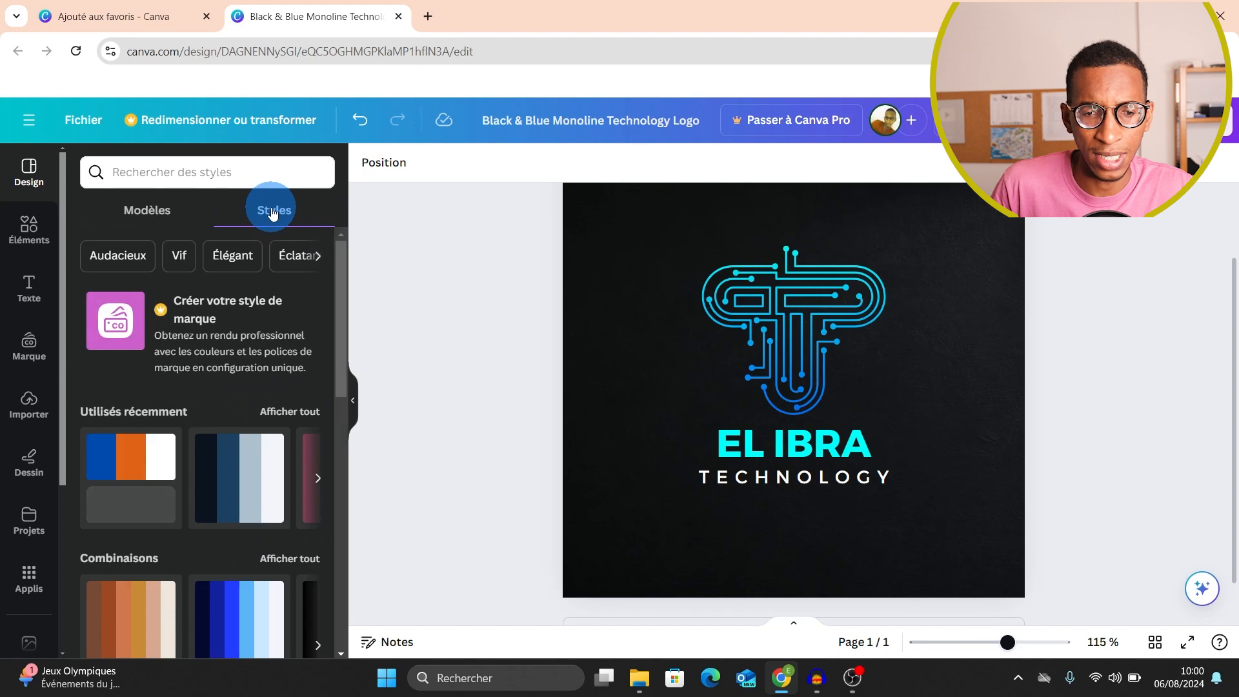
scroll(223, 426, down, 6)
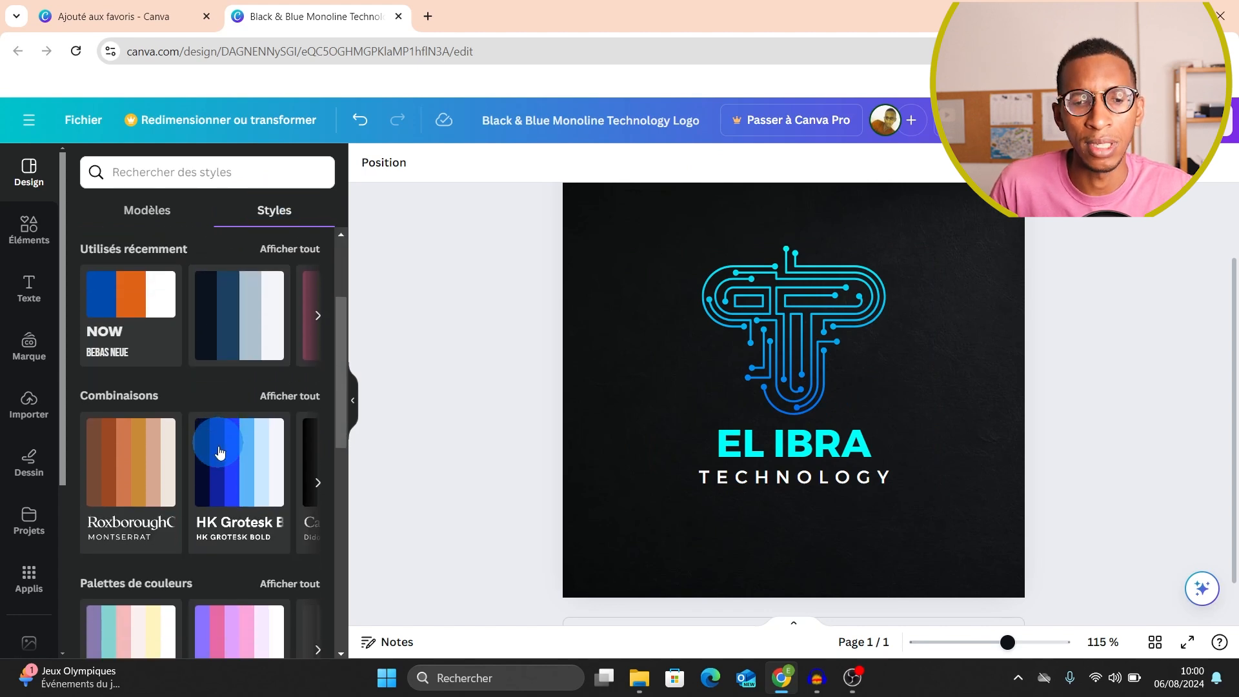
scroll(218, 452, up, 5)
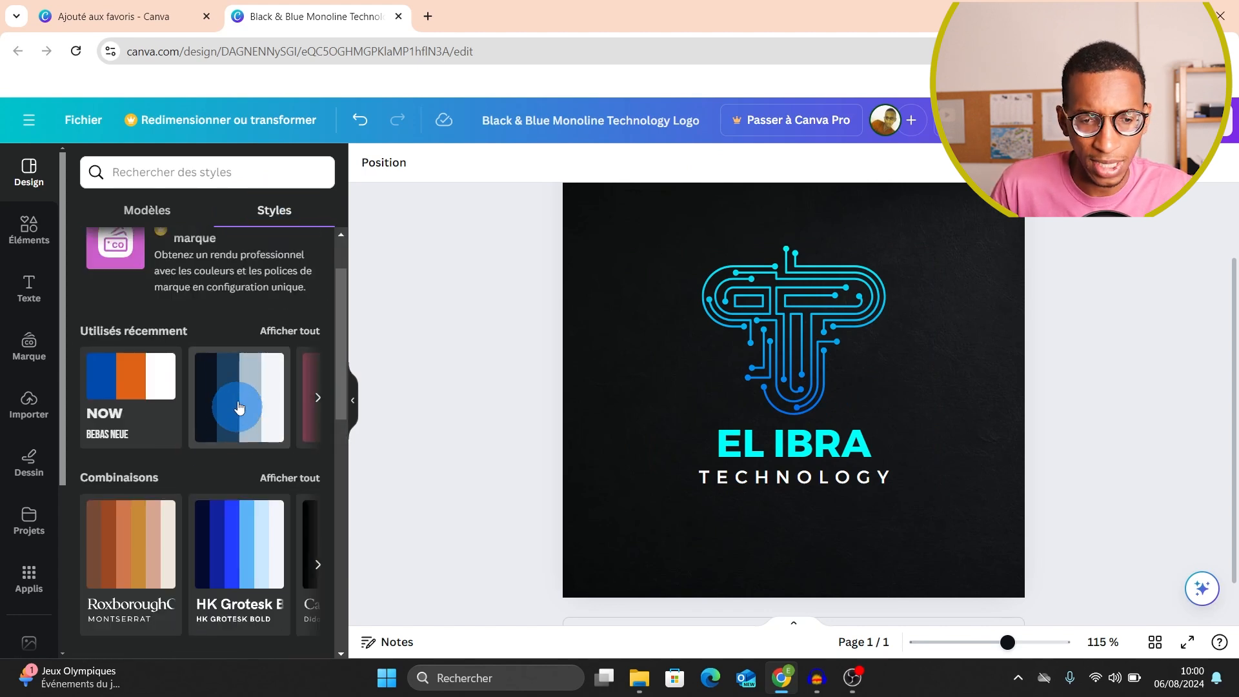
click(284, 330)
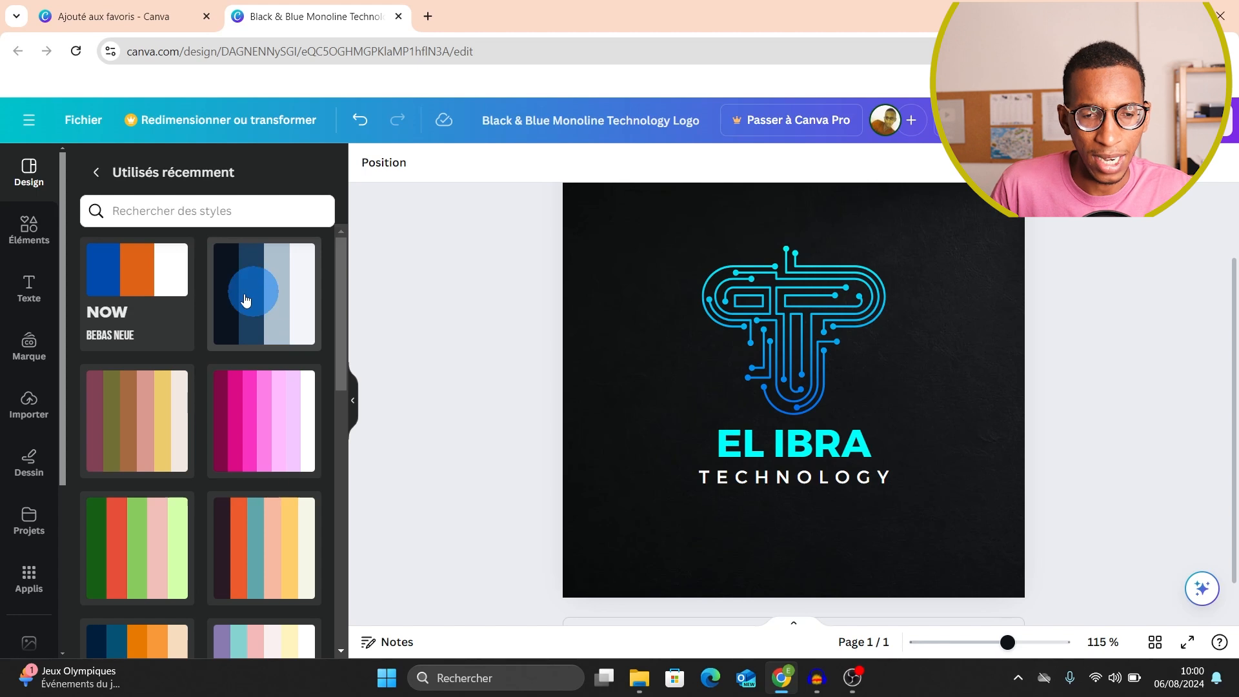
Step: Try several recently used styles on the logo: Now with Bebas Neue, then the navy-grey, pink, green-red and navy-orange palettes
click(142, 266)
click(257, 326)
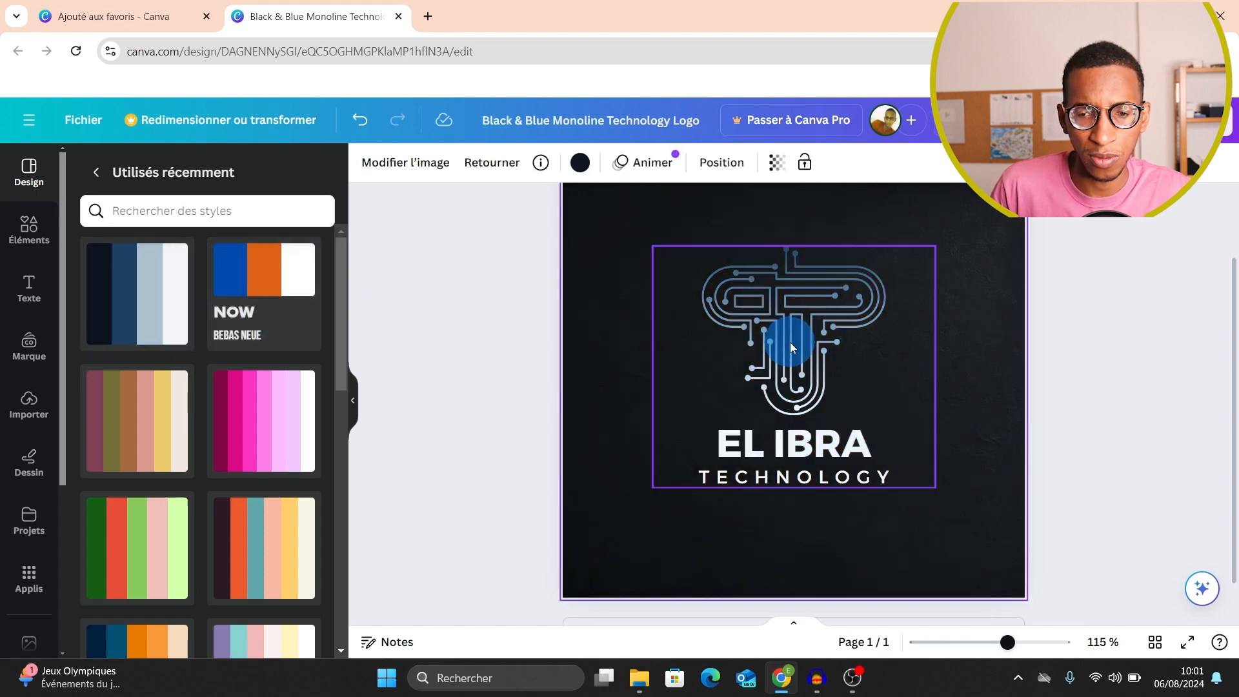
click(284, 422)
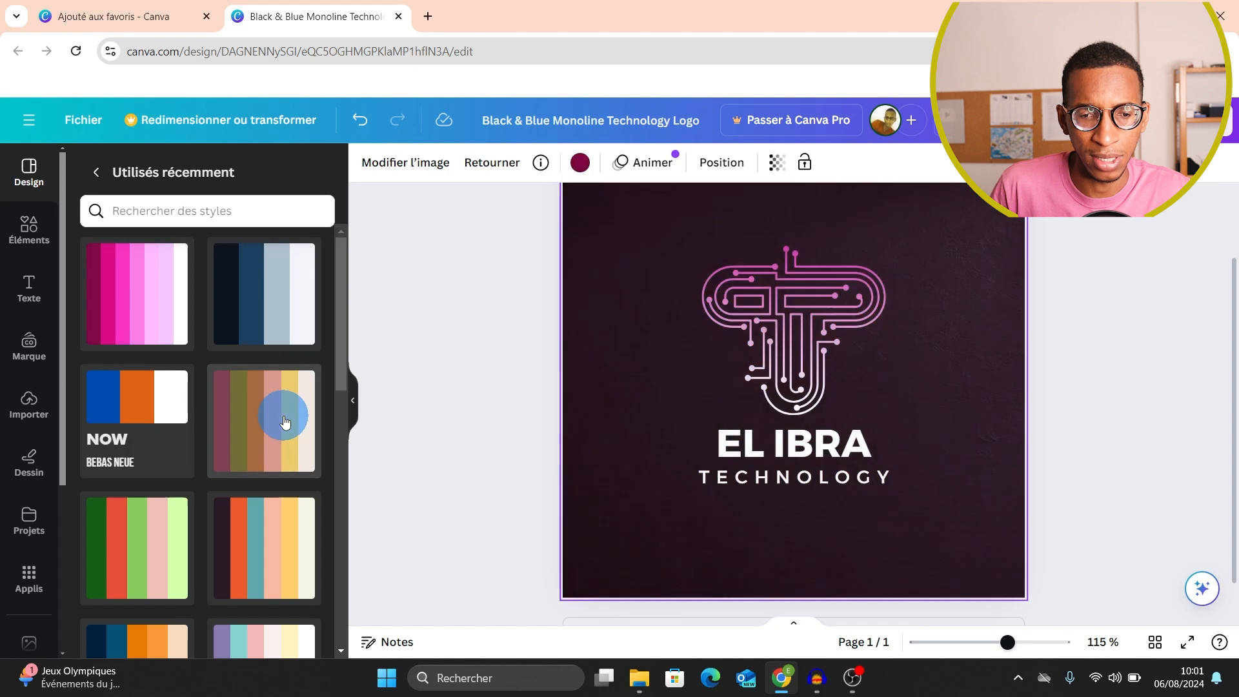
click(155, 549)
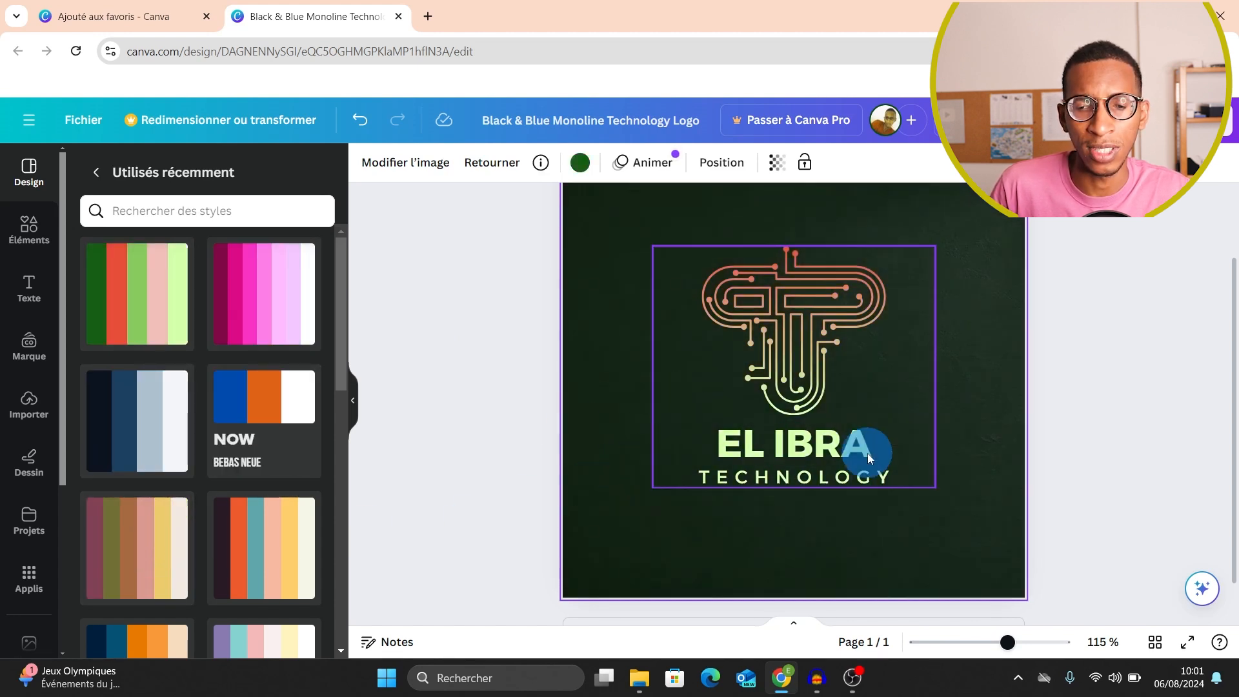
scroll(254, 476, down, 1)
scroll(255, 476, down, 2)
click(158, 452)
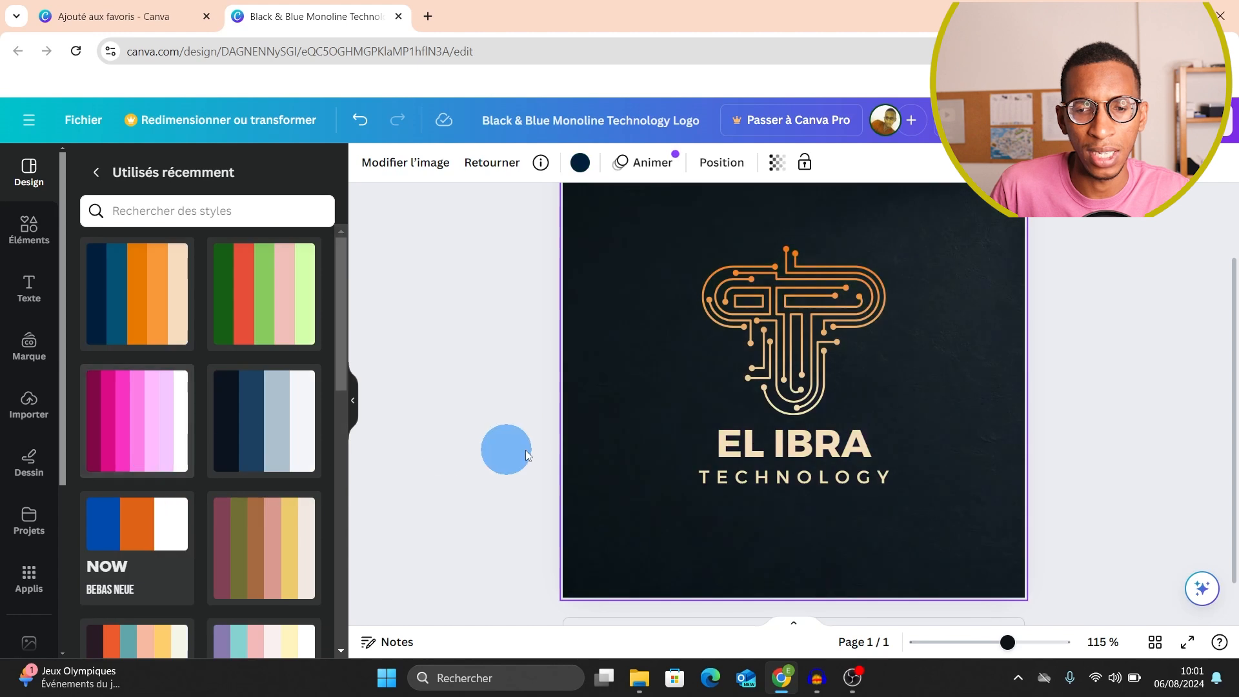
scroll(254, 520, down, 2)
scroll(249, 514, up, 2)
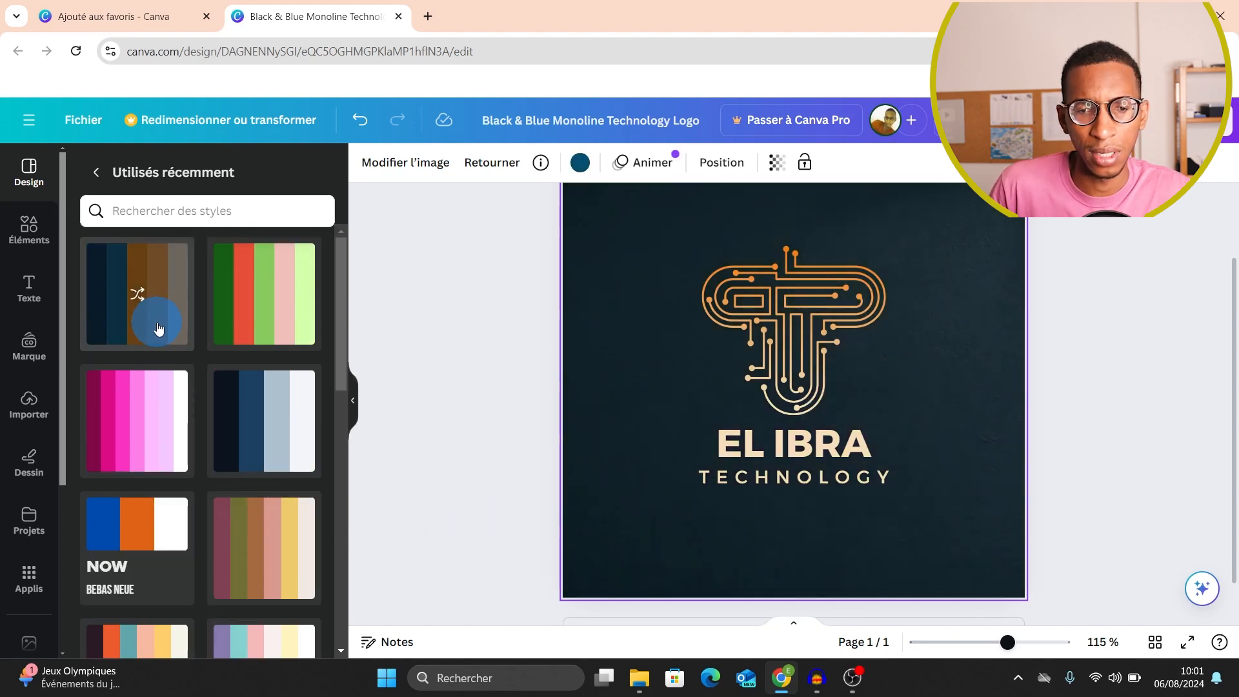
Step: Apply the green and red palette to the logo and recolour its background image red, trying light green and black first
click(258, 302)
click(579, 307)
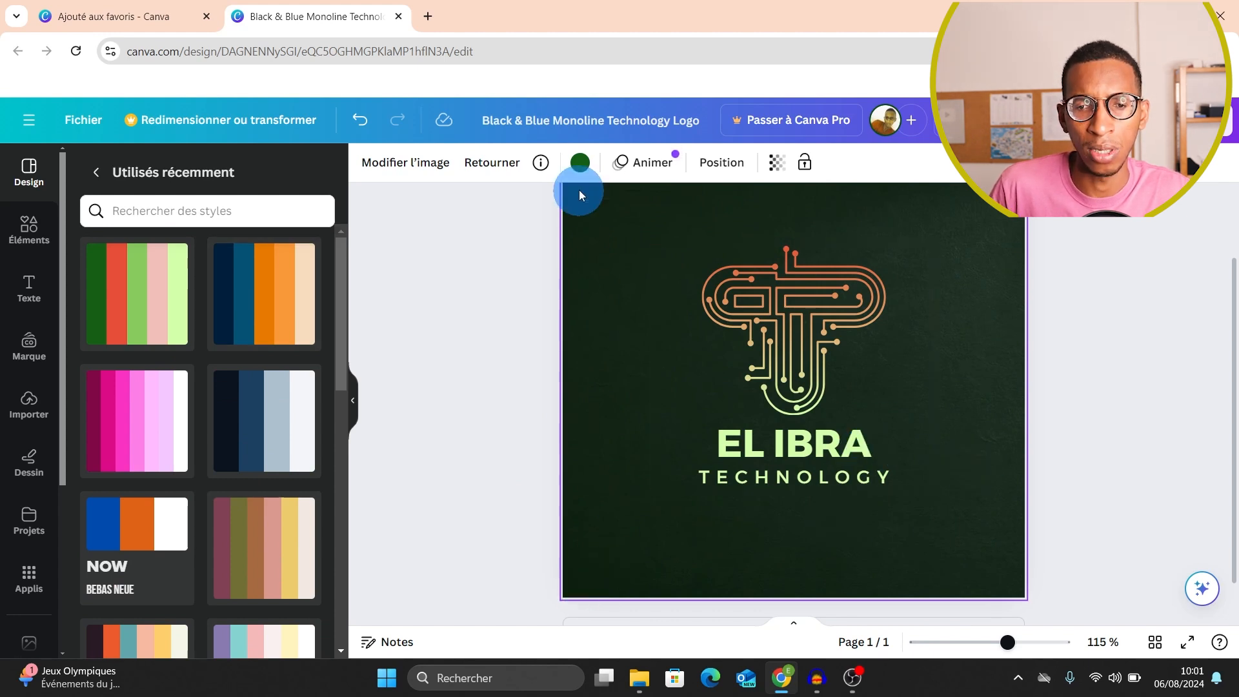
click(579, 163)
click(178, 264)
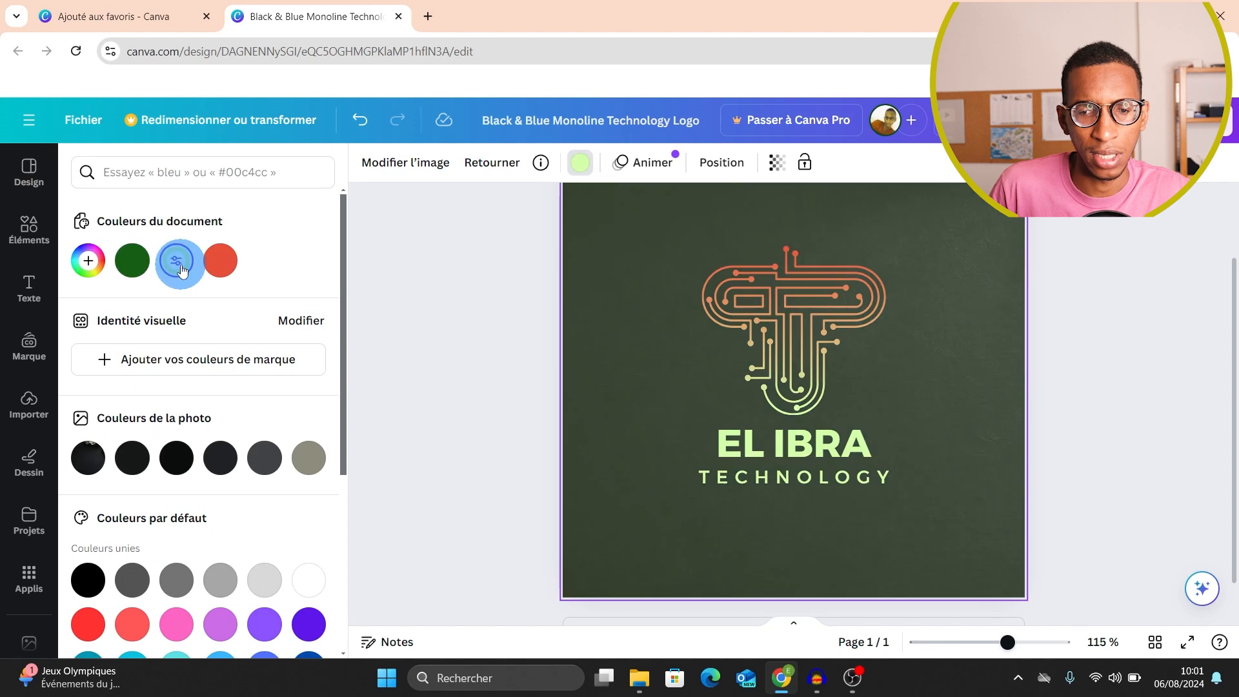
click(176, 458)
scroll(116, 474, down, 2)
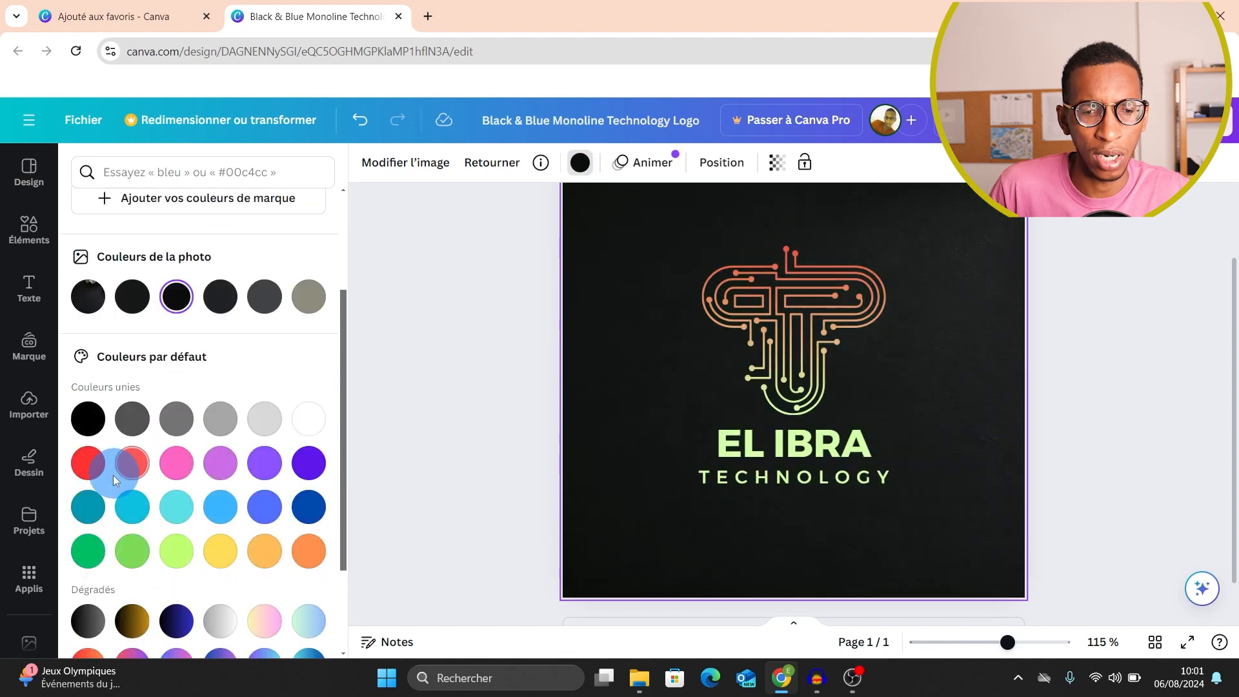
click(106, 470)
click(443, 336)
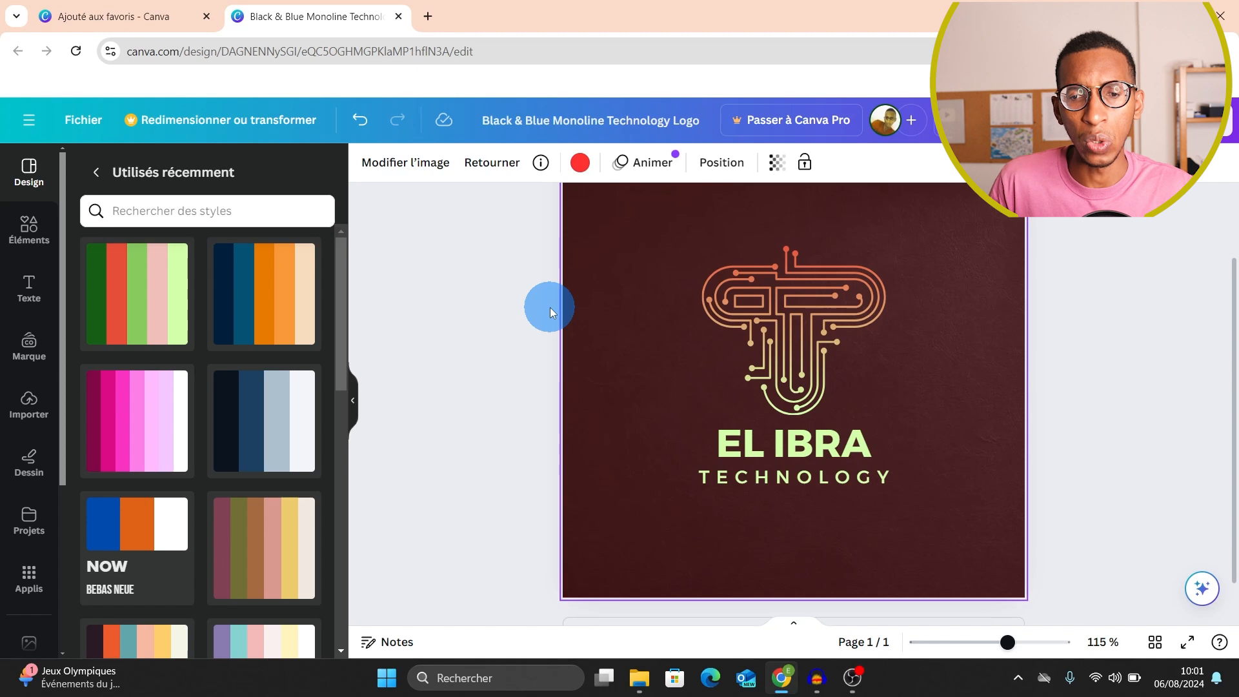
Step: Return to the Canva home page in the other browser tab and search for "logo de football"
click(136, 6)
key(Escape)
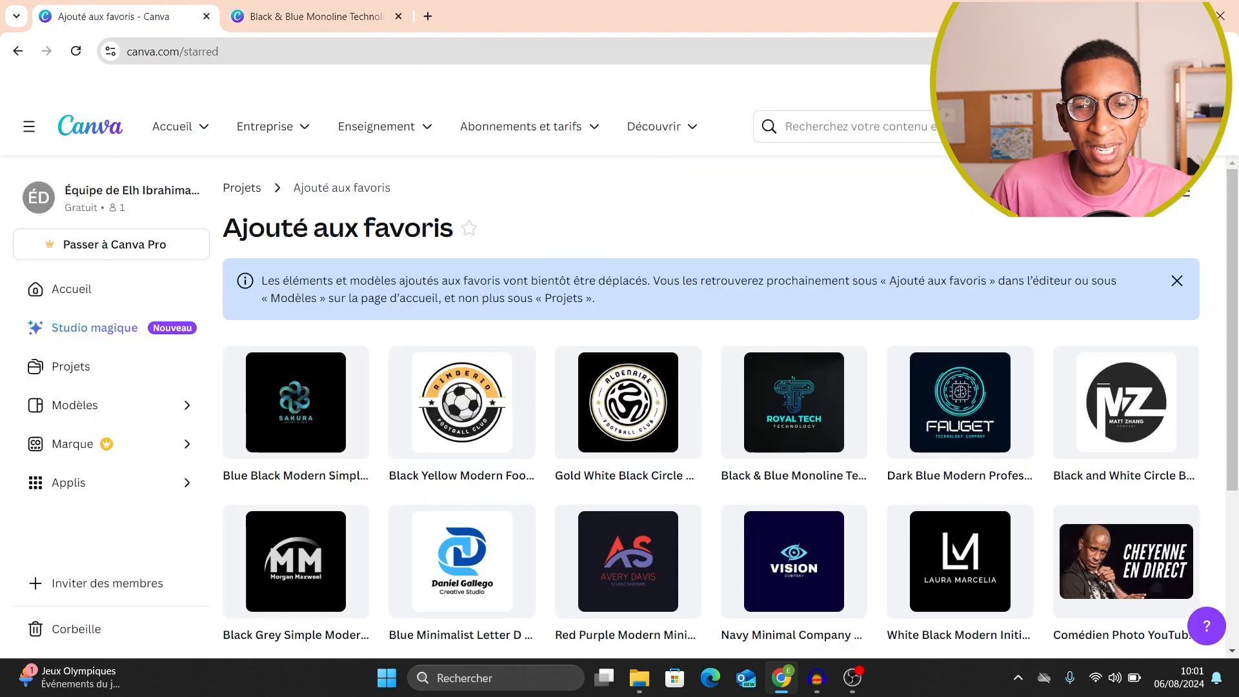
click(17, 51)
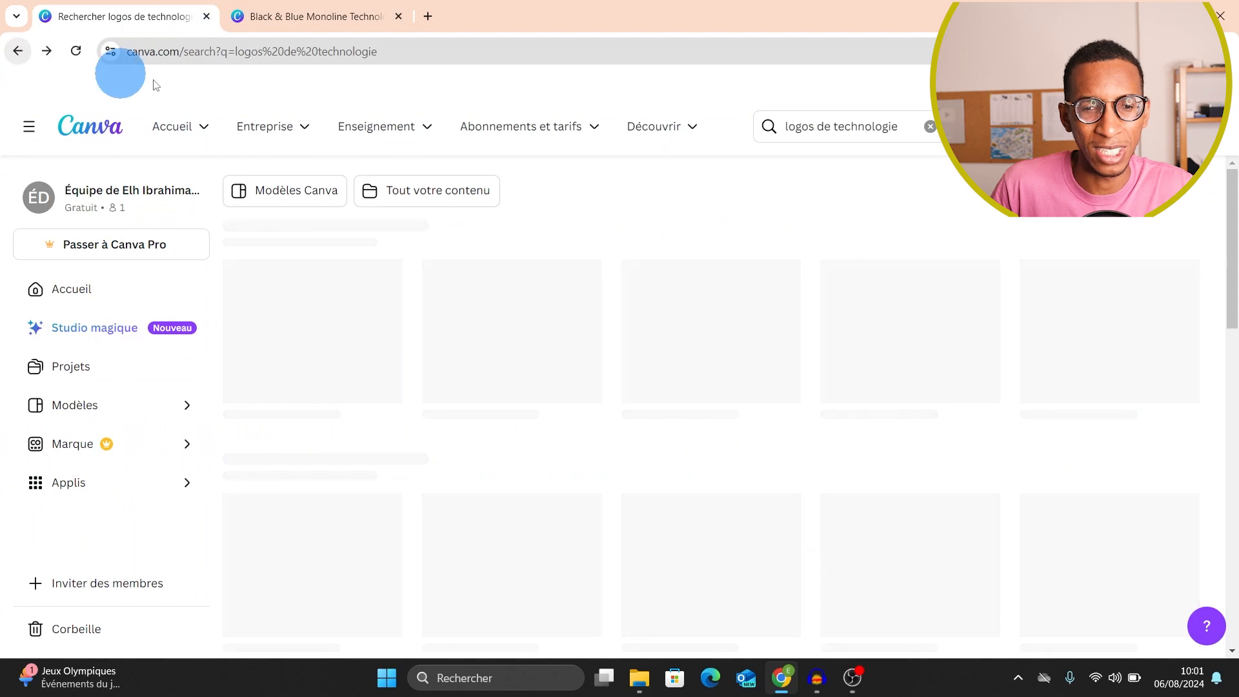
click(43, 57)
click(625, 265)
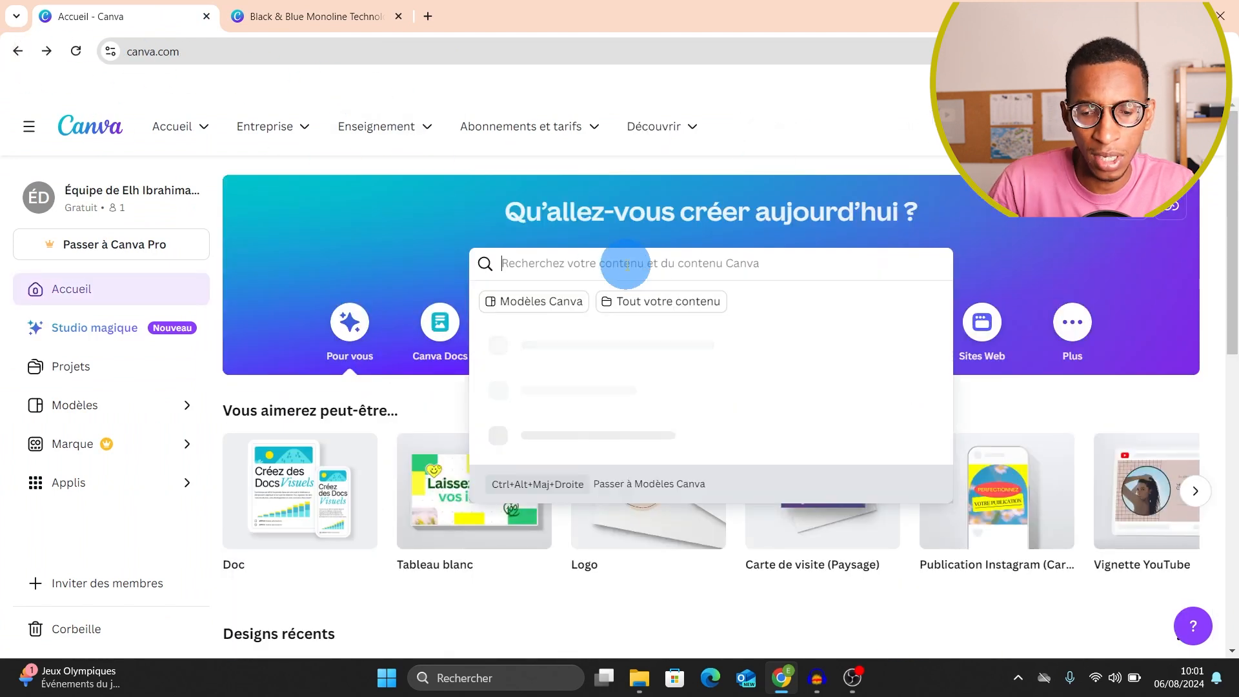
text(LOGO FOO)
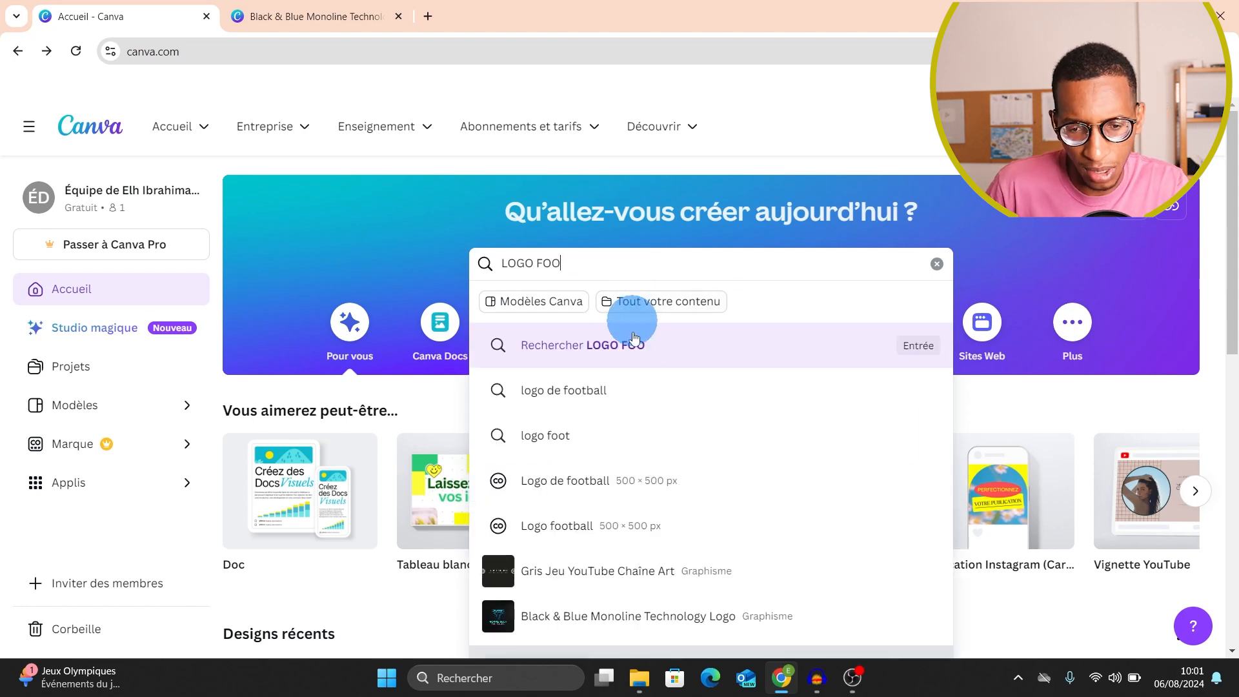
click(642, 393)
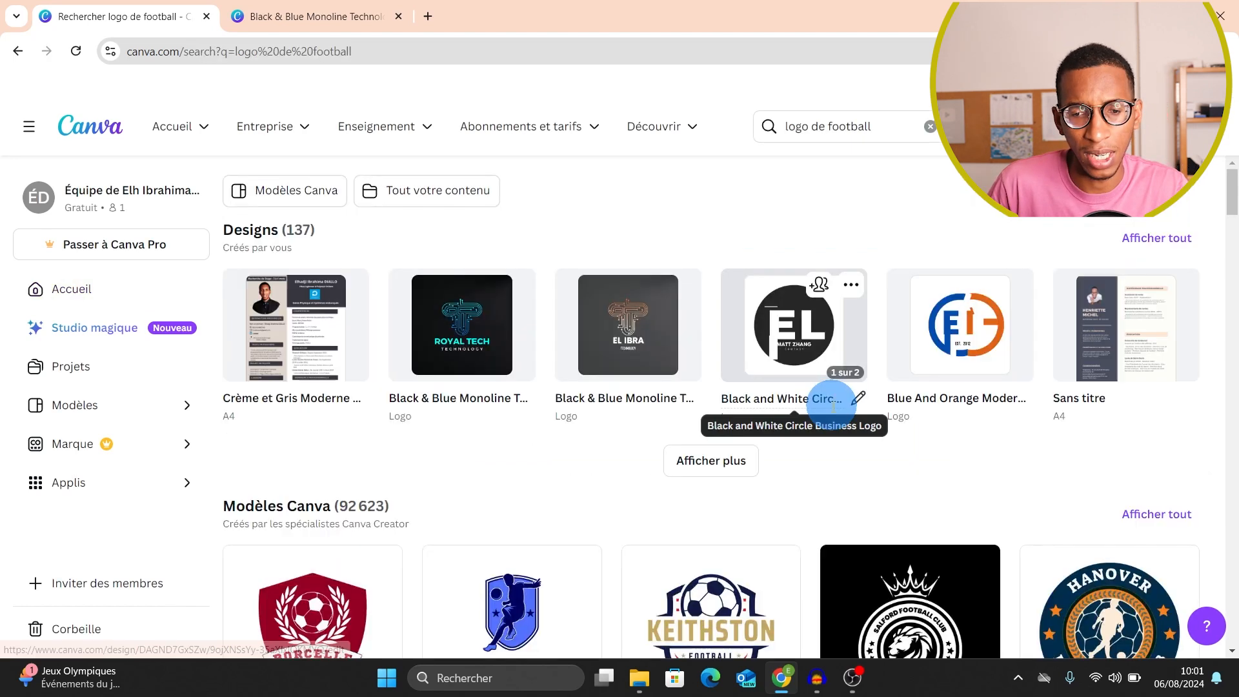
Step: Start a new design from the blue and orange circular Hanover Football Club logo template
scroll(833, 404, down, 3)
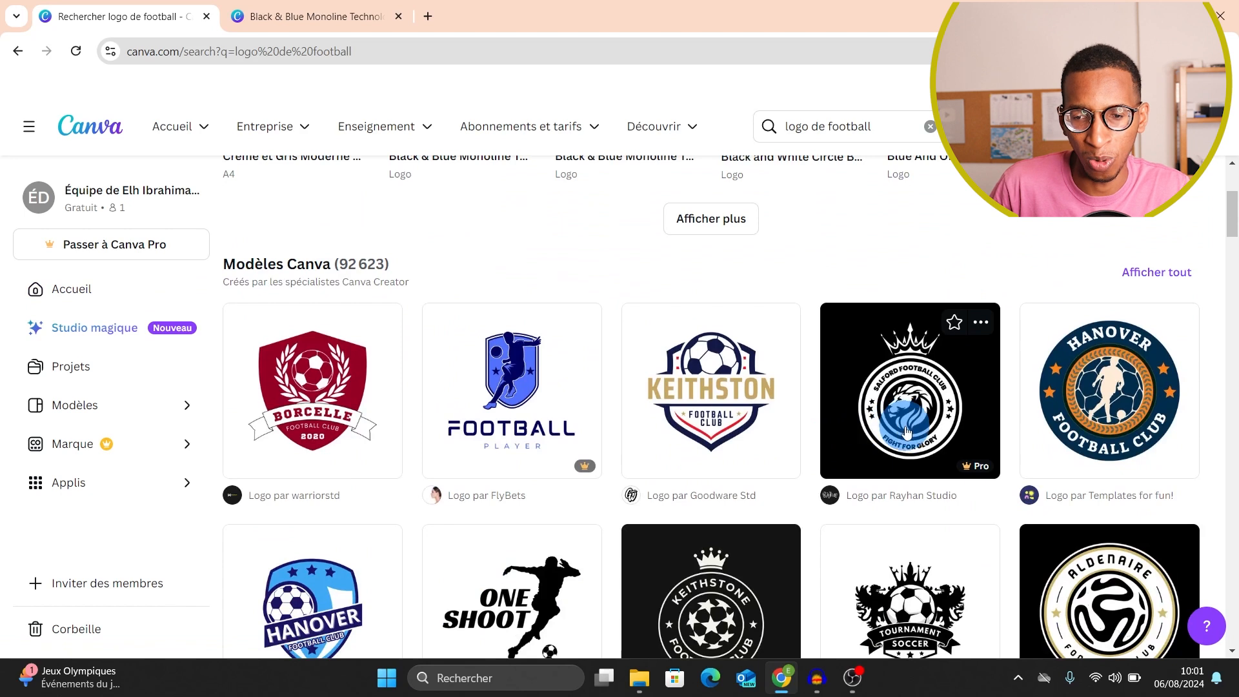
click(1114, 419)
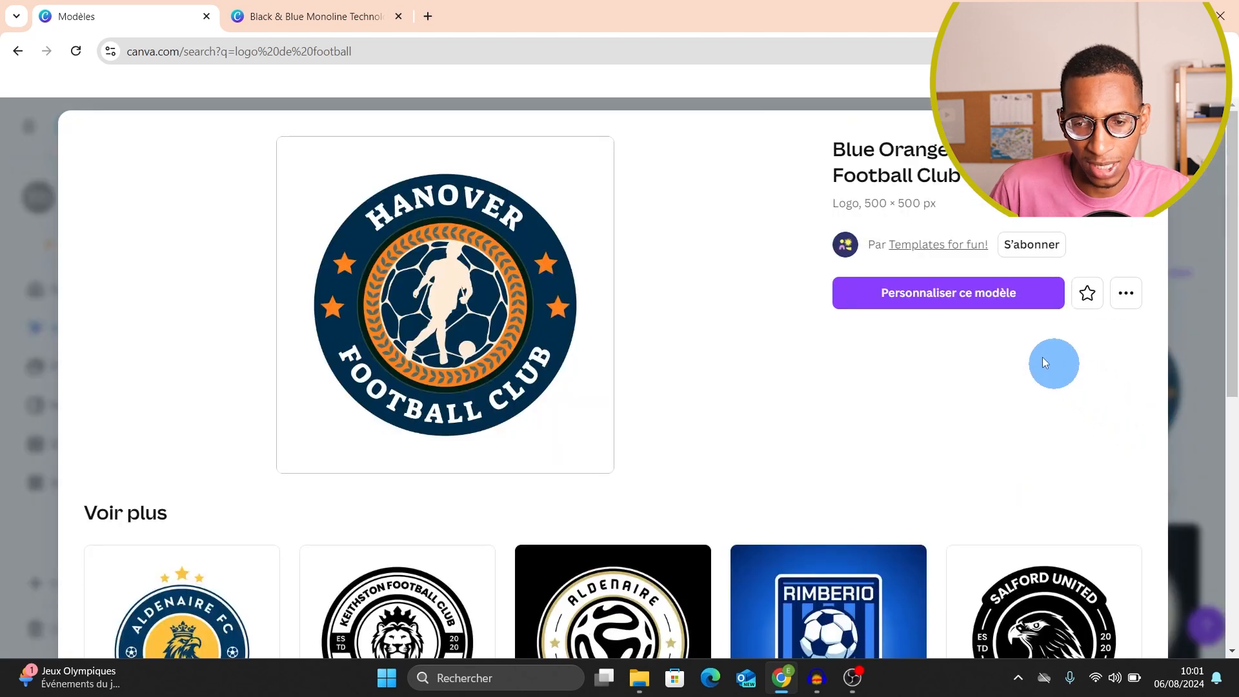
click(977, 303)
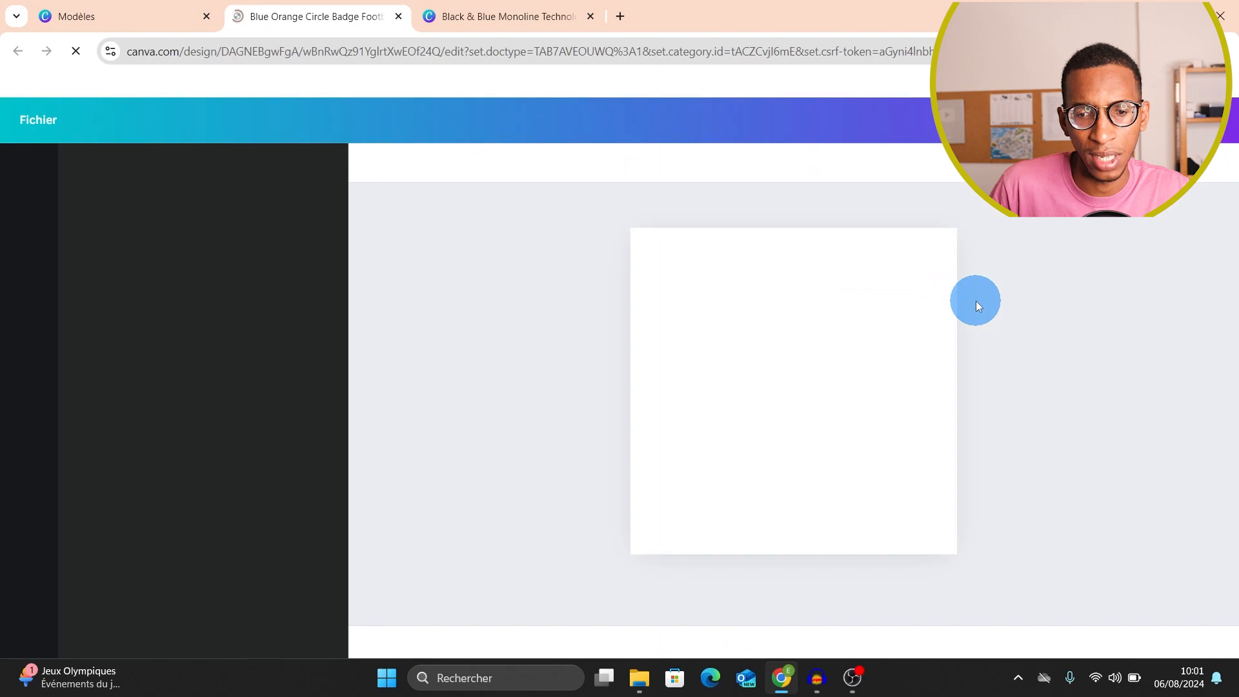
Step: Replace the badge's curved "HANOVER" text with "REAL MADRID"
click(816, 294)
click(815, 294)
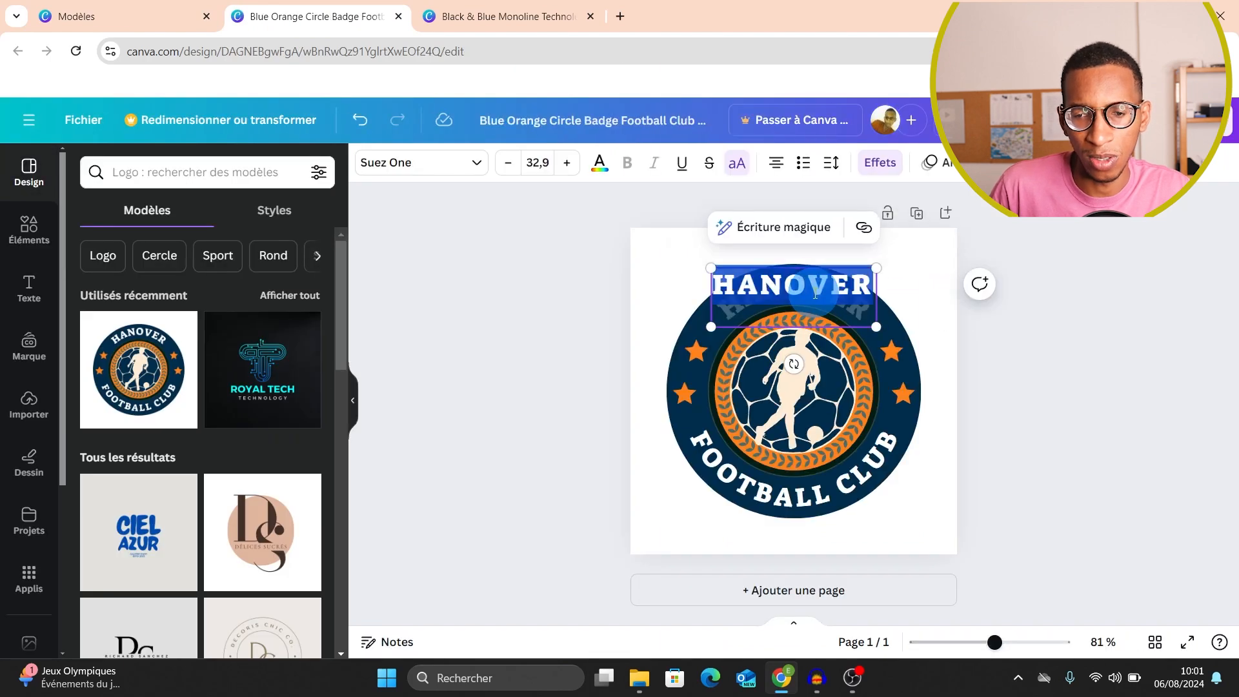
text(REA)
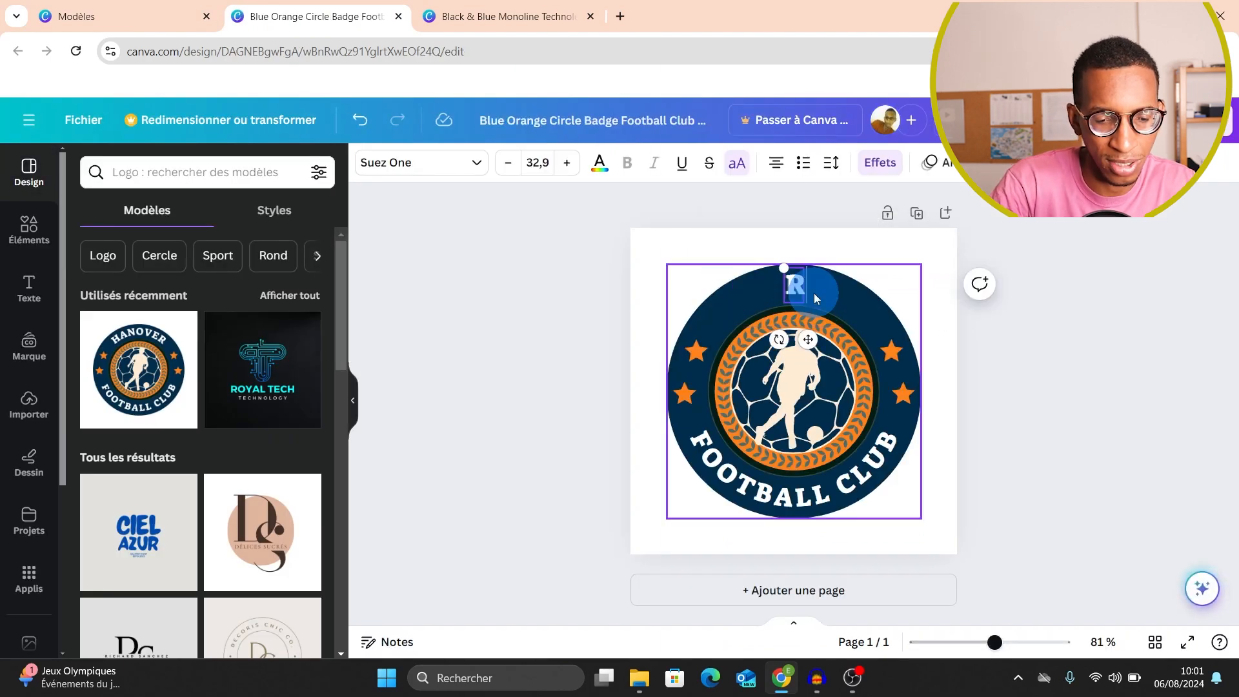
text(L M)
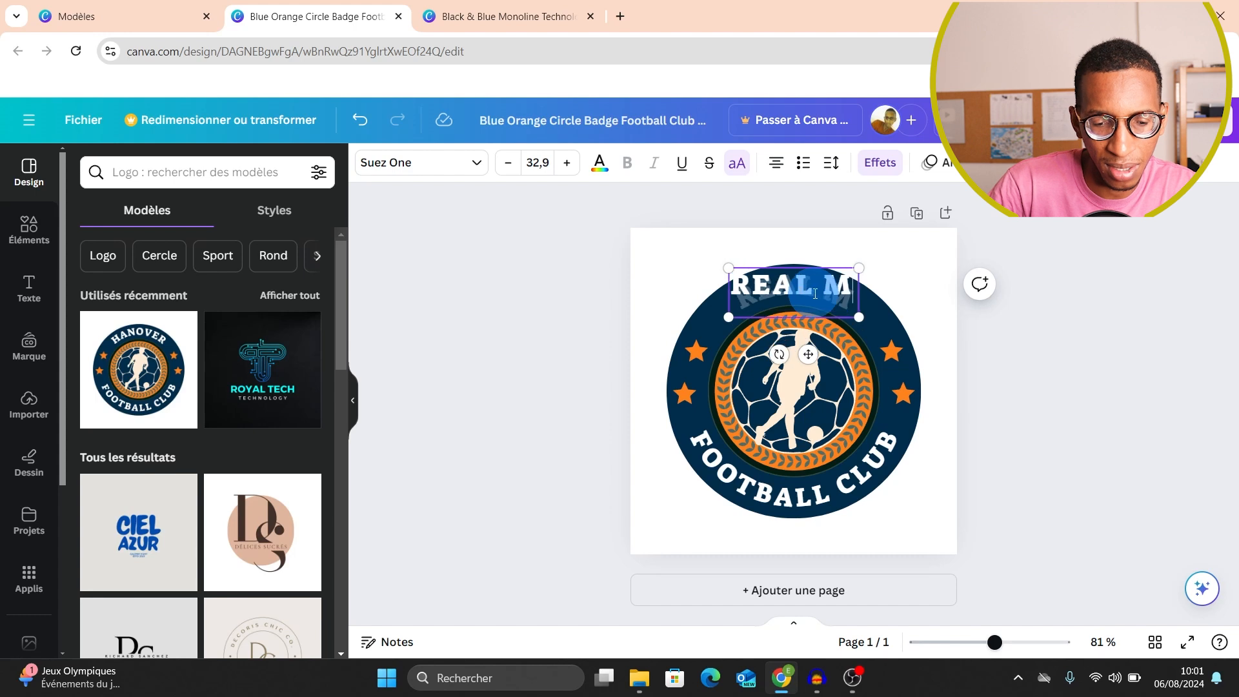
text(ADRID)
click(664, 310)
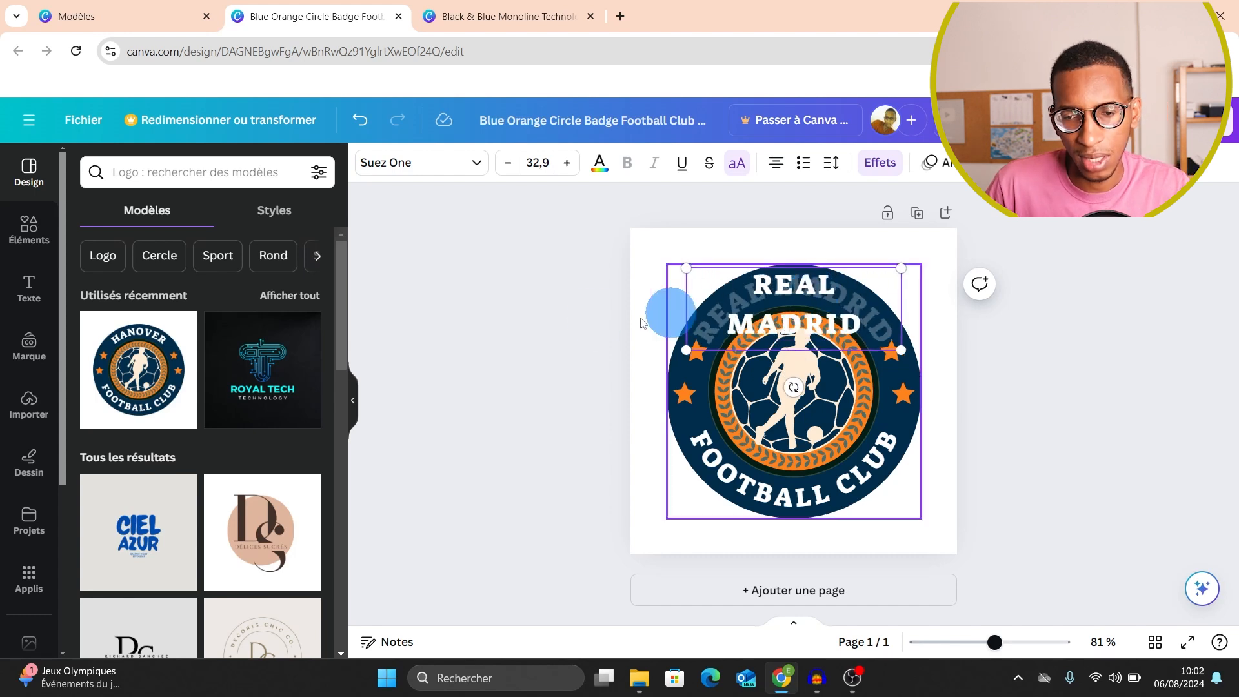
click(587, 315)
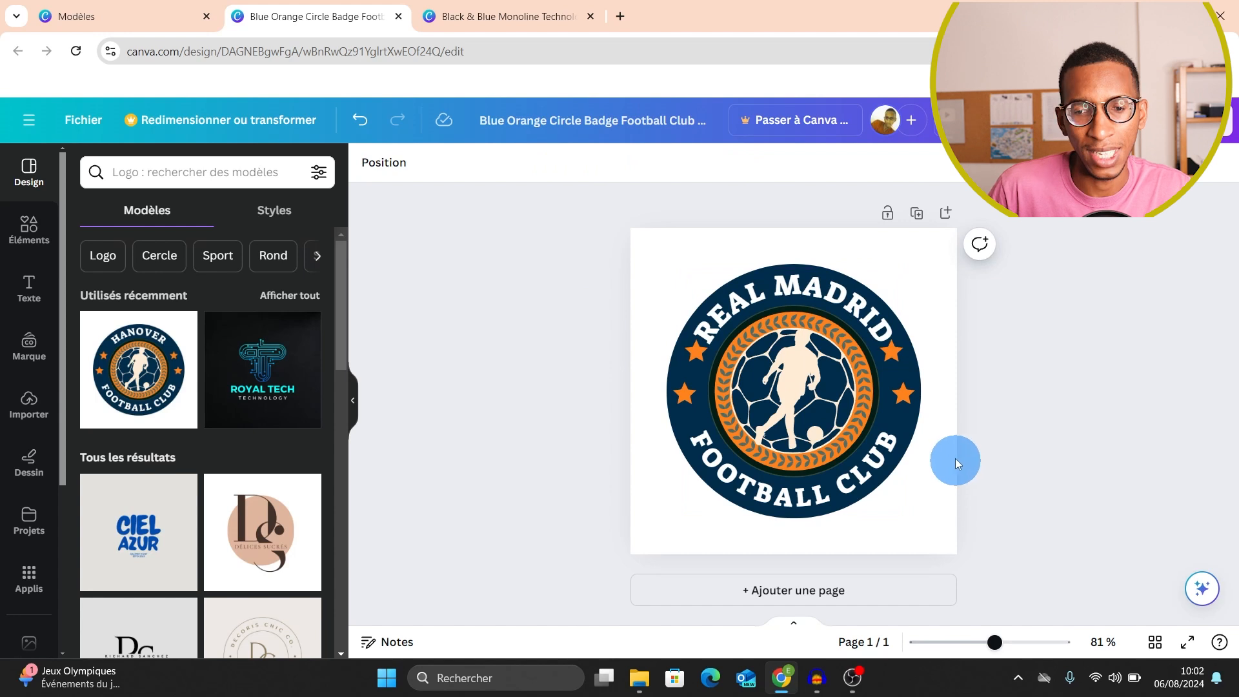
Step: Go back to the Black & Blue Monoline Technology Logo design and download it as a PNG without saving the download settings
click(129, 14)
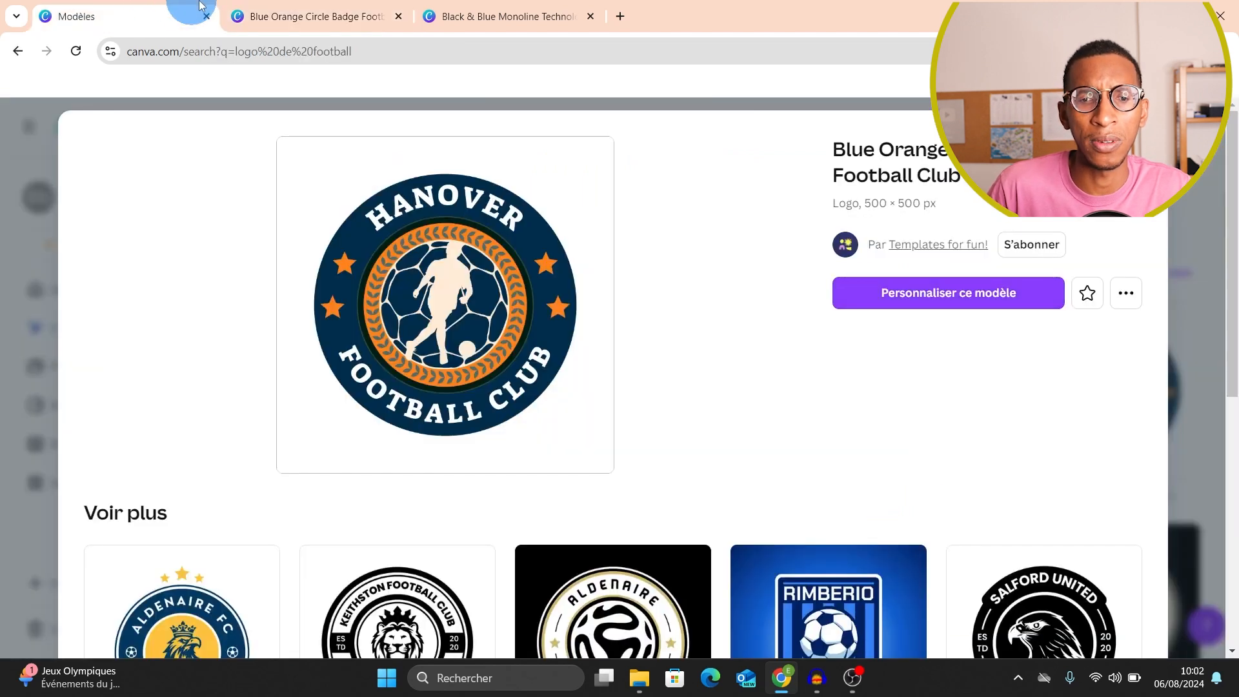
click(507, 6)
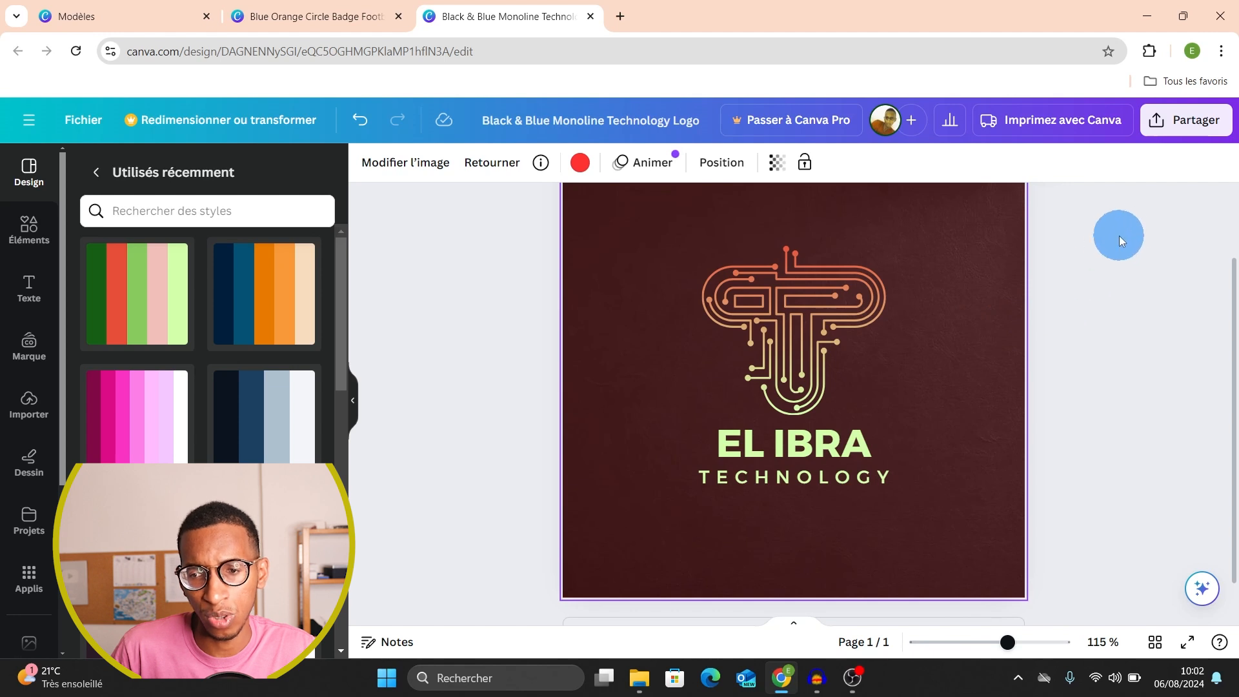
click(1194, 127)
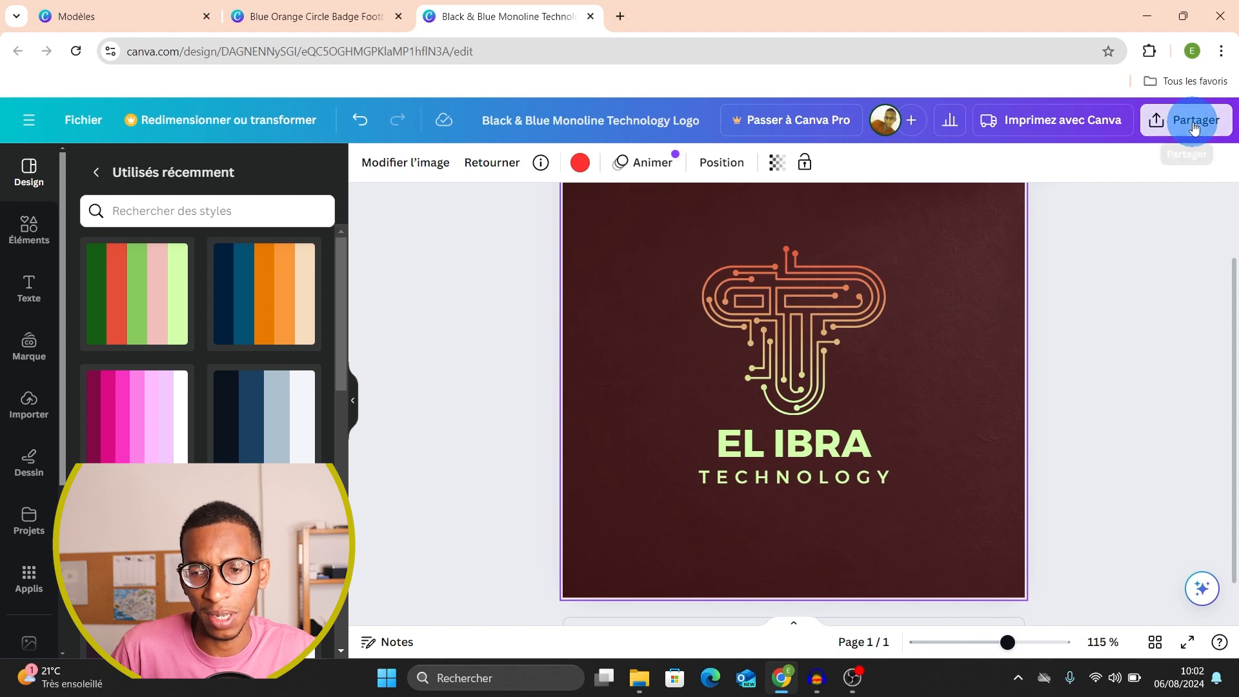
scroll(1091, 437, down, 2)
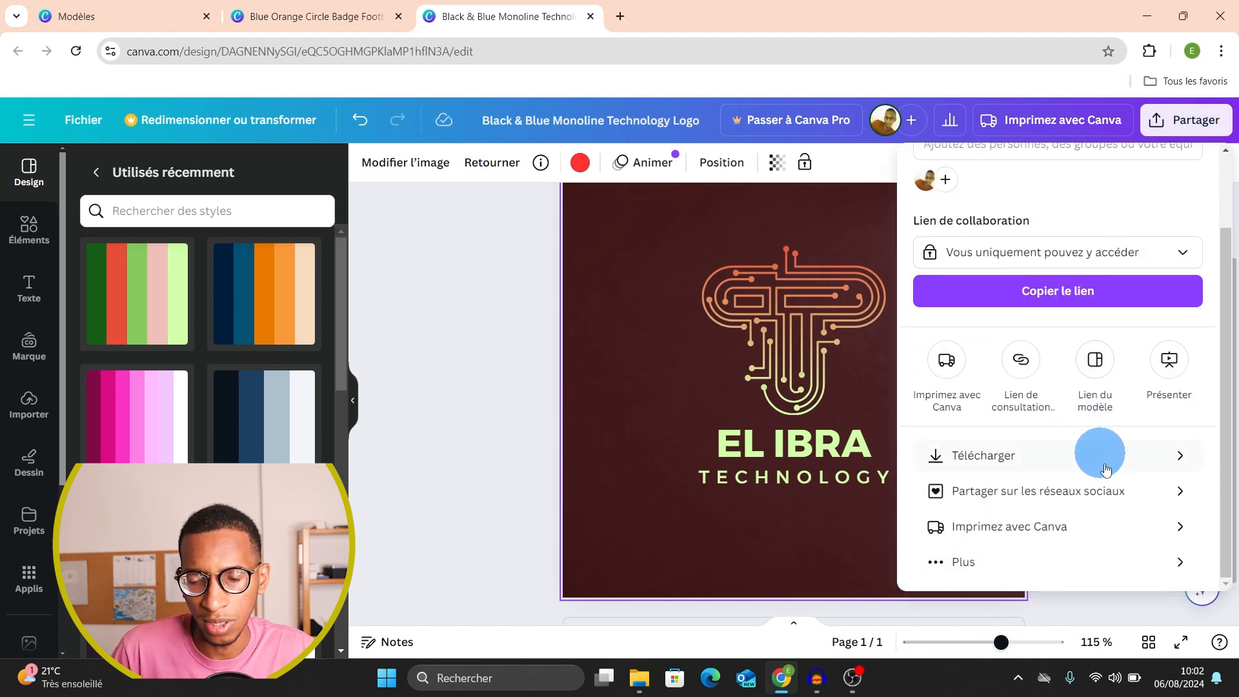
click(1090, 460)
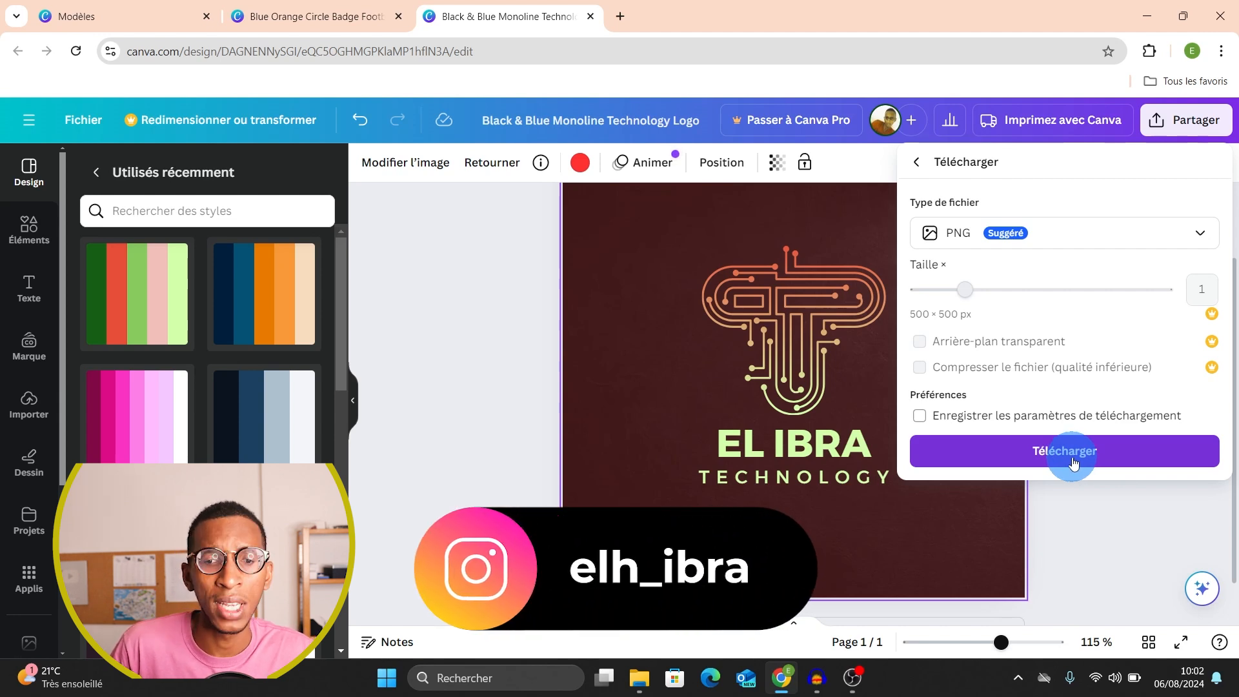
click(1076, 427)
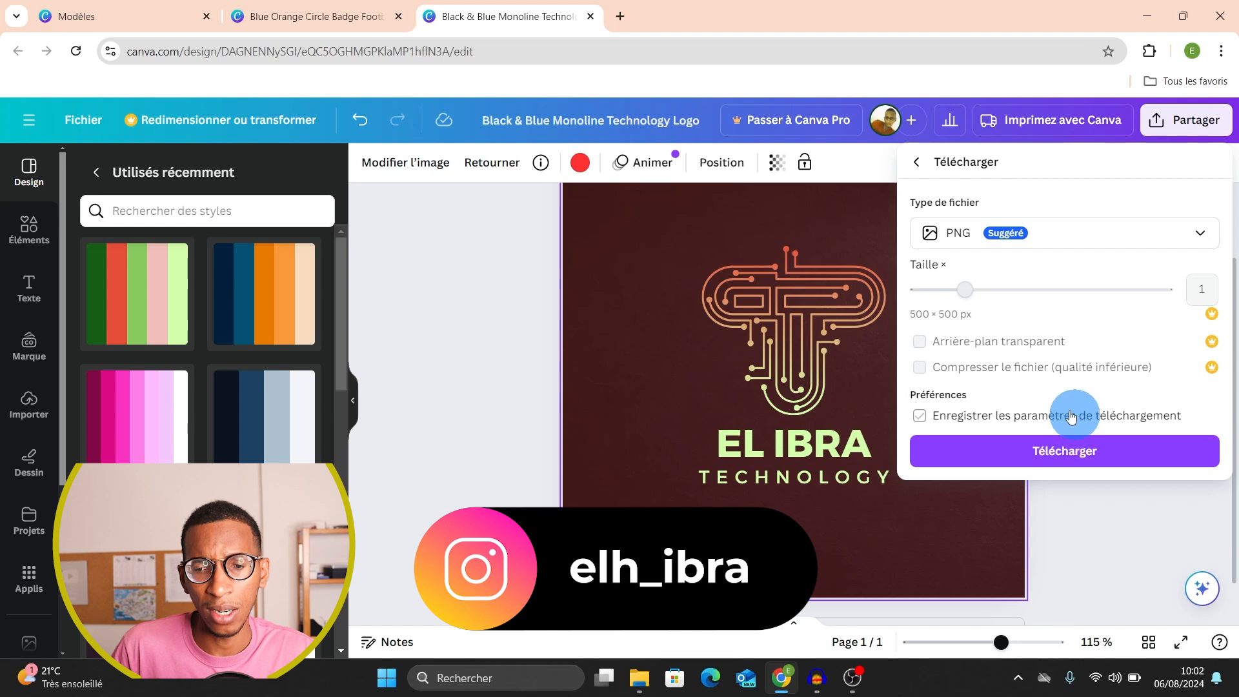
click(1072, 416)
click(855, 302)
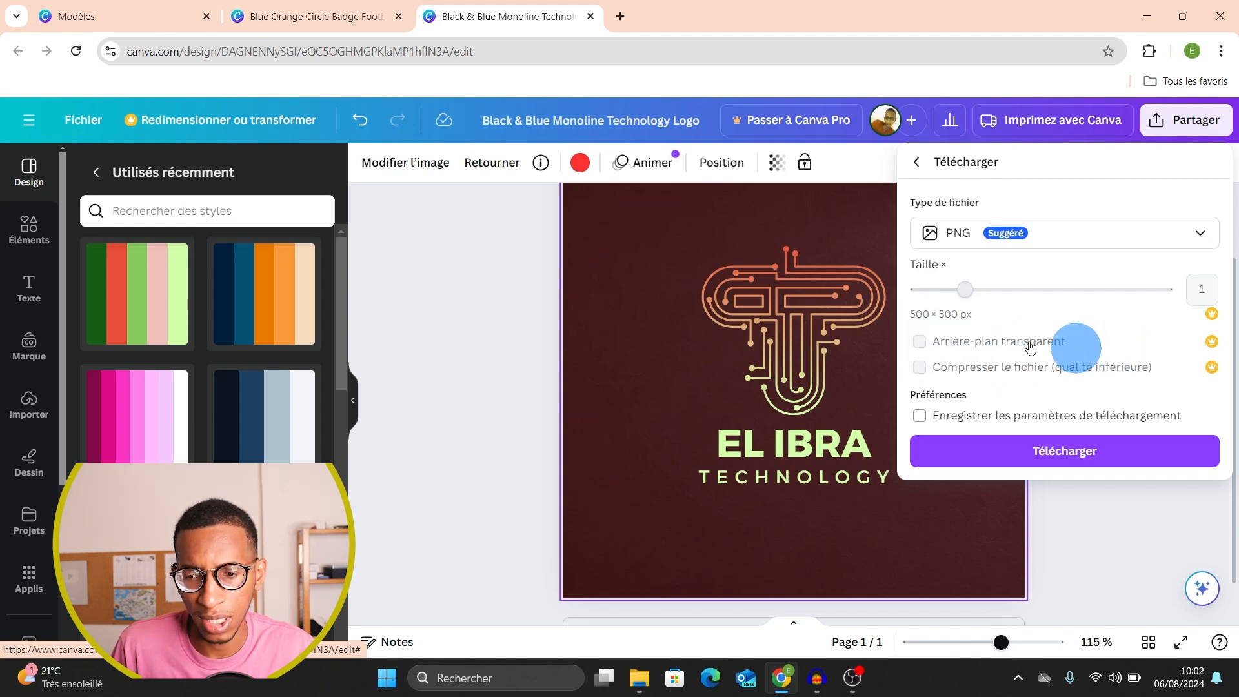
click(1022, 451)
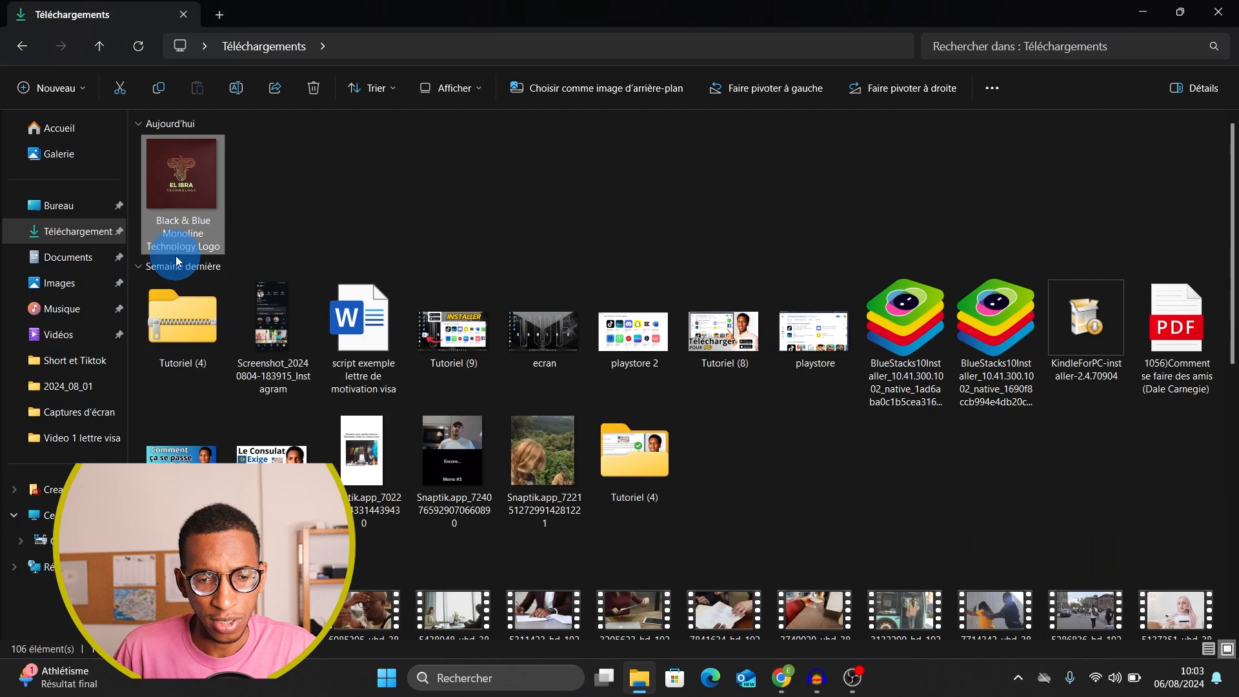
Step: Open the downloaded Black & Blue Monoline Technology Logo image from the Téléchargements folder to check it
double_click(183, 173)
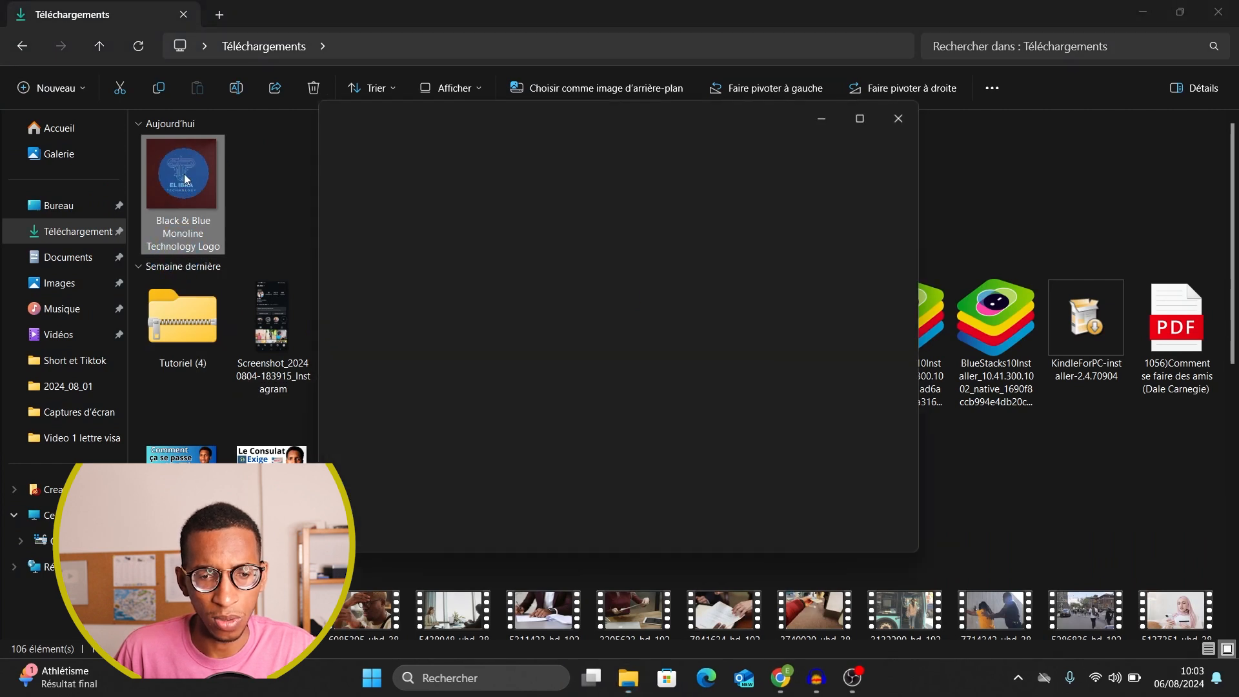
click(494, 223)
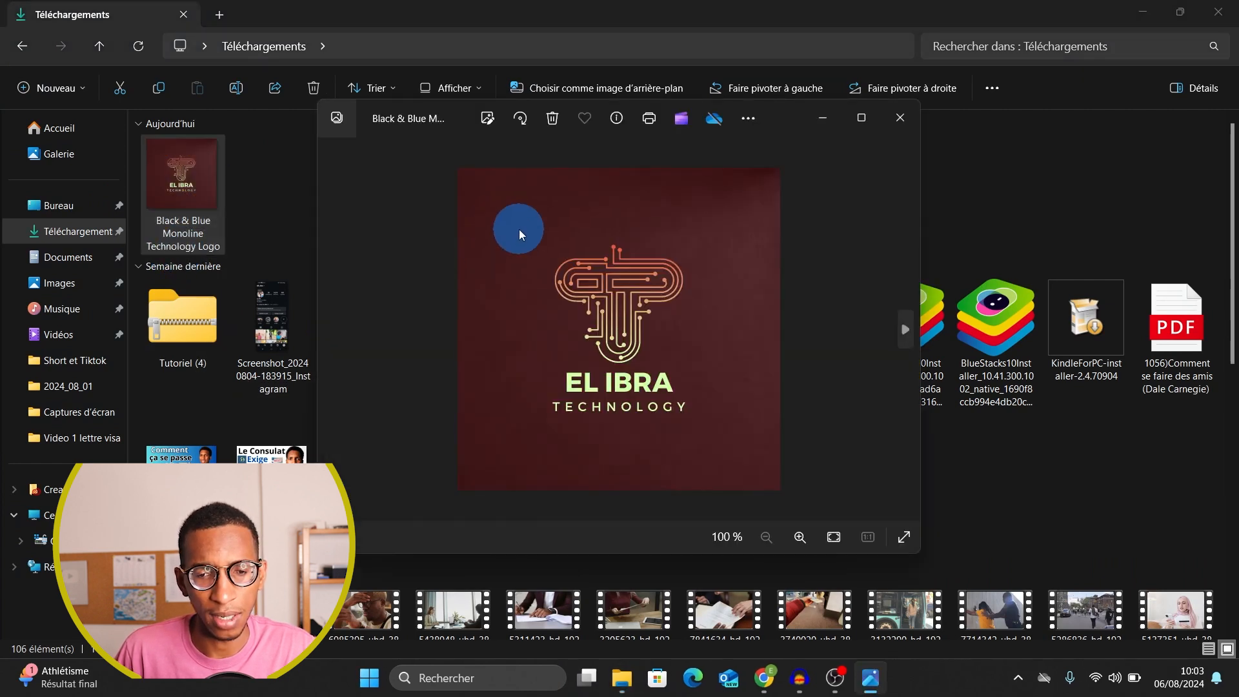